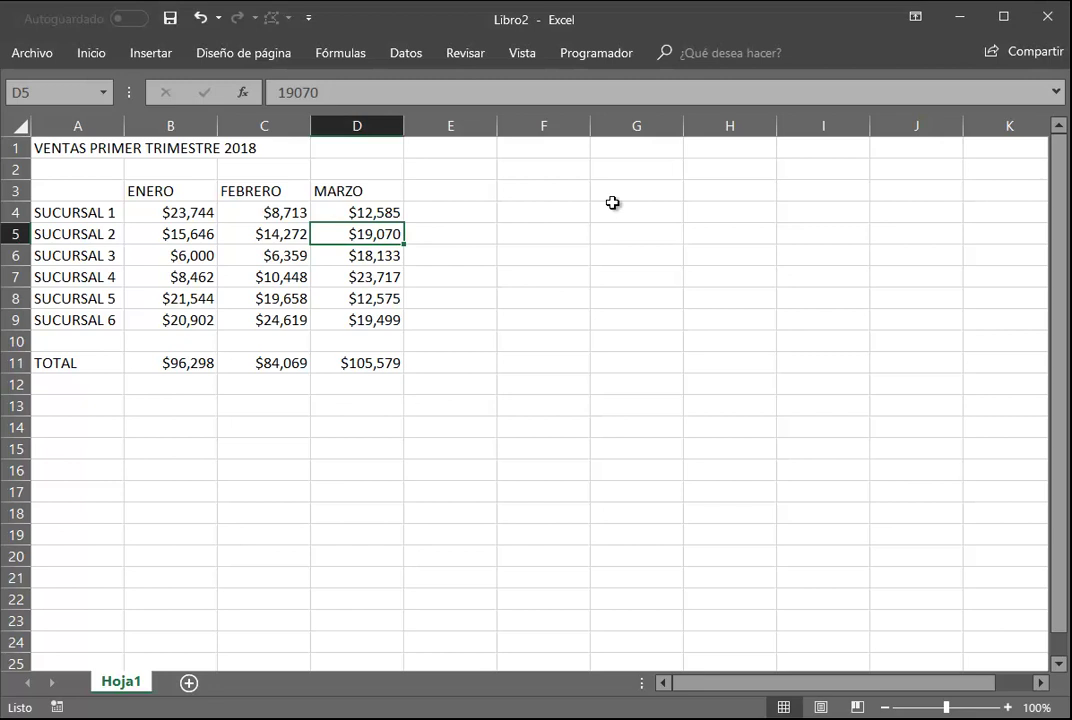
Switch to the Libro2 workbook with the VENTAS PRIMER TRIMESTRE 2018 table and select cell G4
left_click(613, 207)
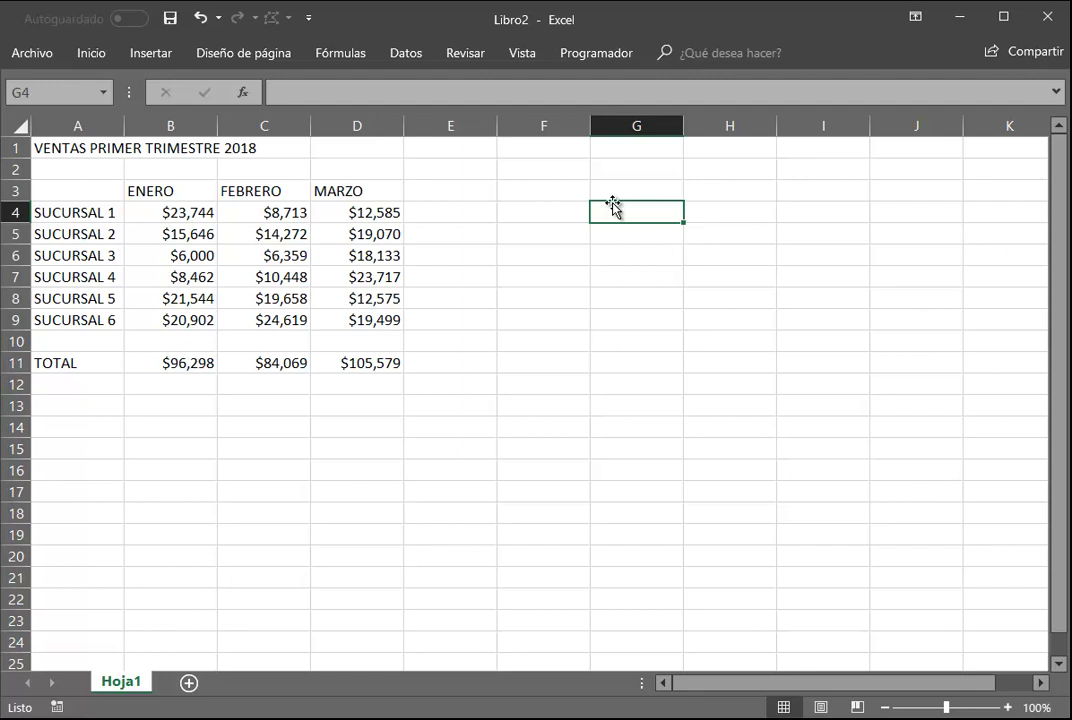
Zoom to 80% and insert a 2-D clustered column chart from A3:D9
left_click(886, 709)
left_click(886, 709)
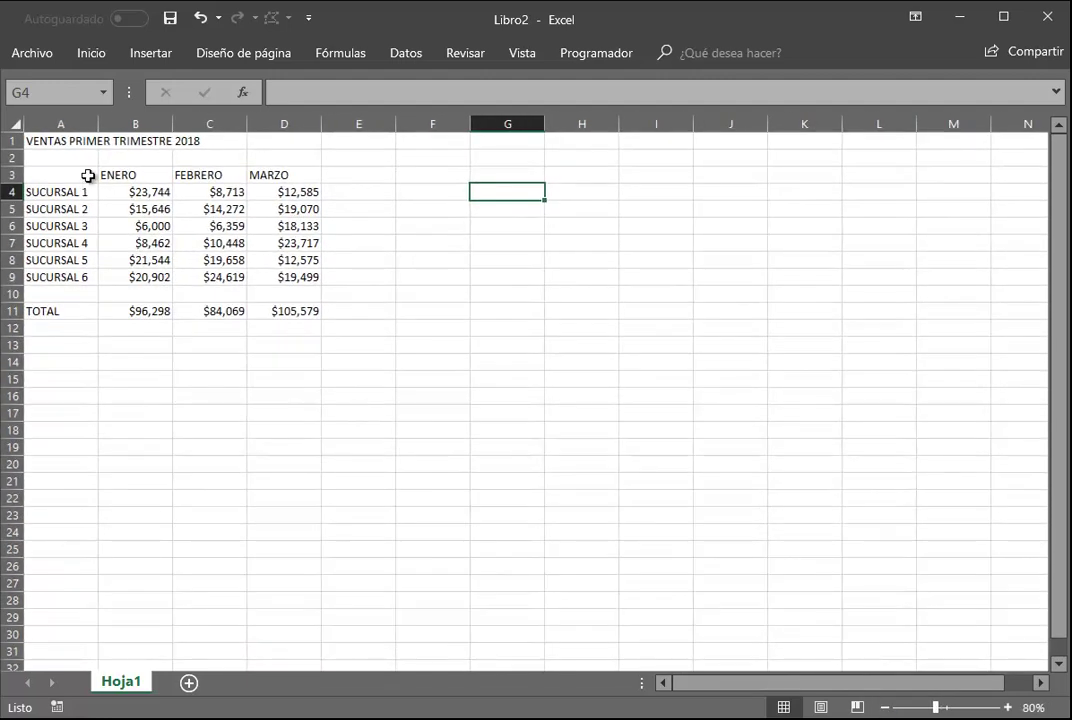
left_click_drag(82, 174, 294, 279)
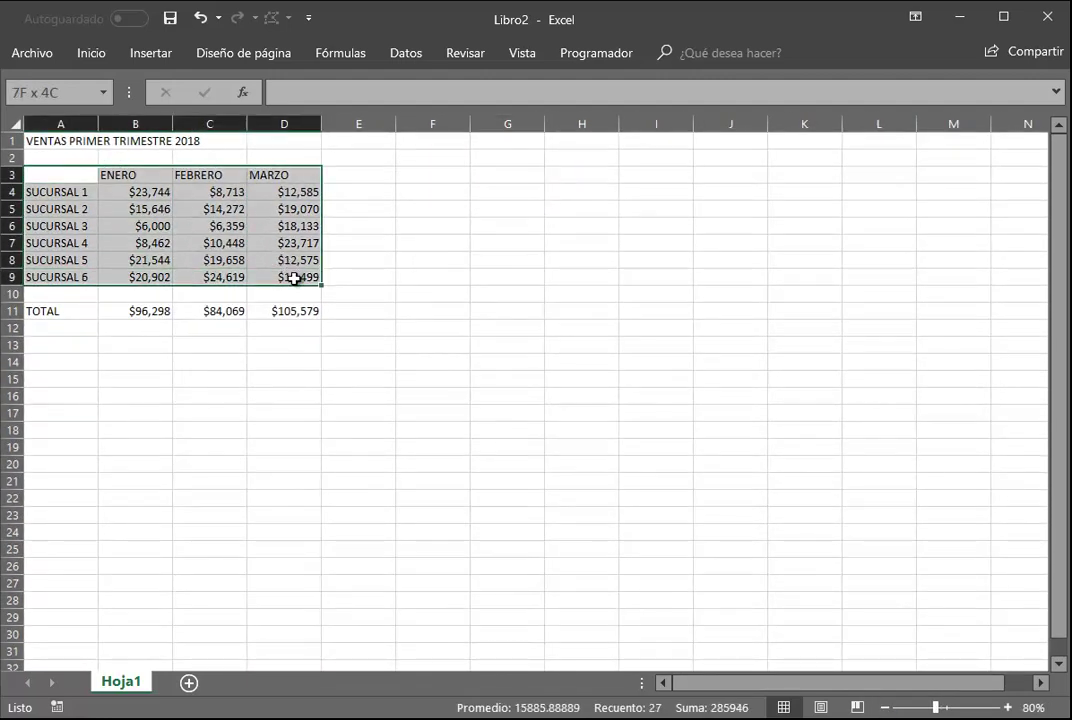
left_click(158, 57)
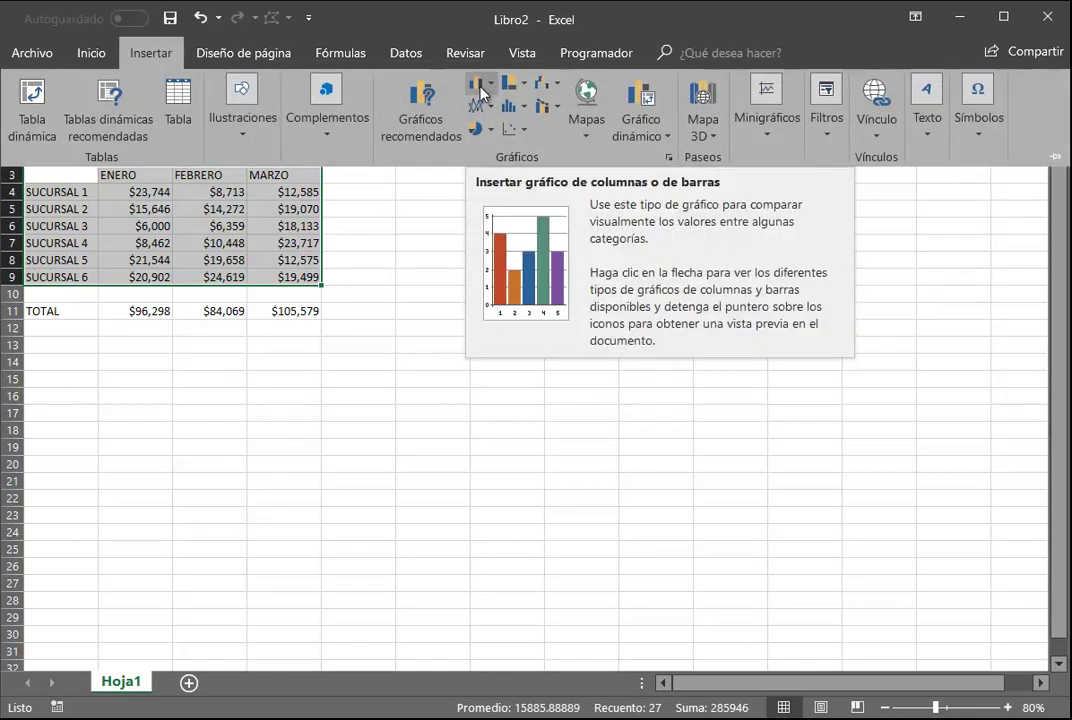
left_click(481, 93)
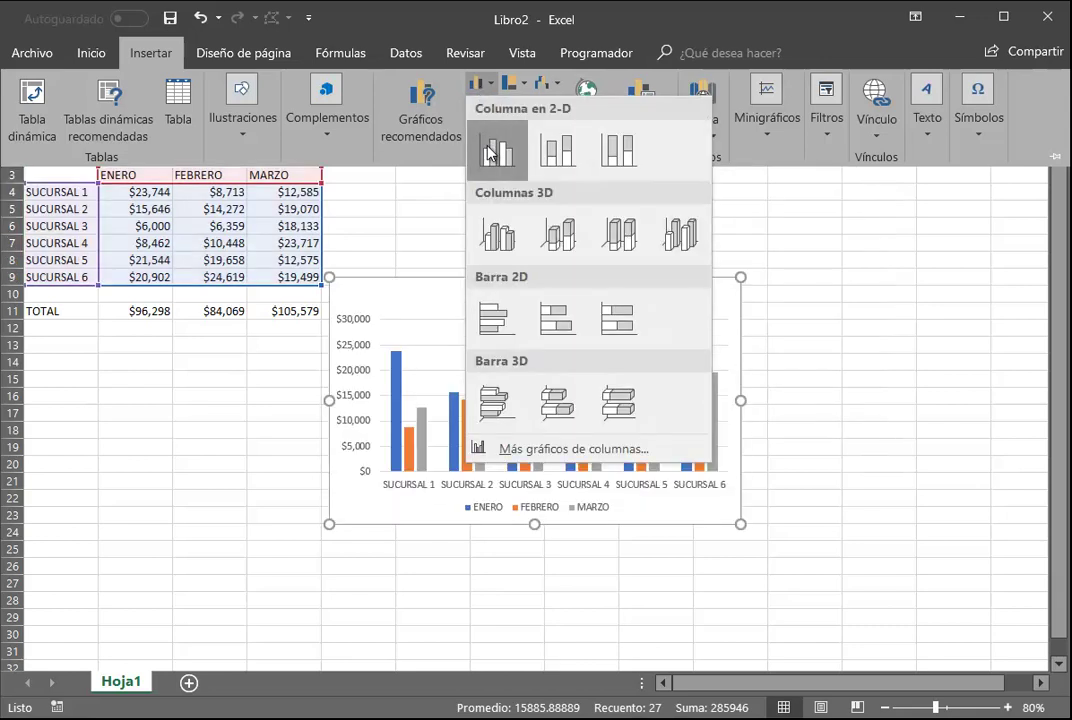
left_click(491, 152)
left_click(589, 286)
Move the chart beside the table and enlarge it to span columns E–M, rows 3–25
left_click_drag(610, 155, 632, 184)
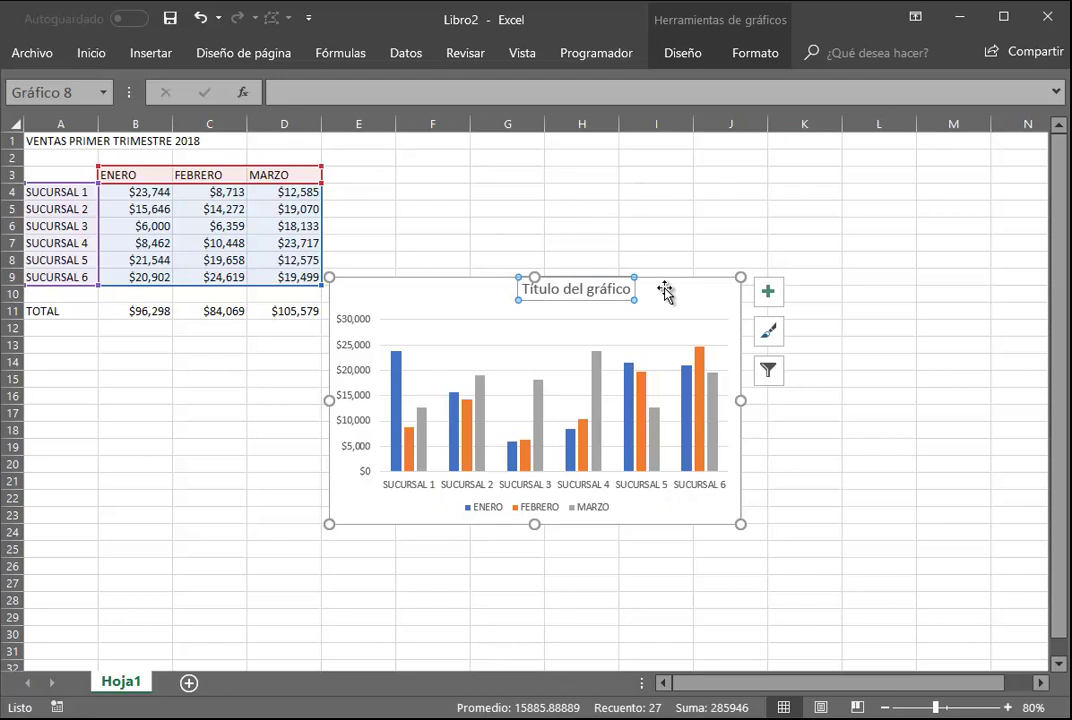
left_click_drag(665, 290, 685, 173)
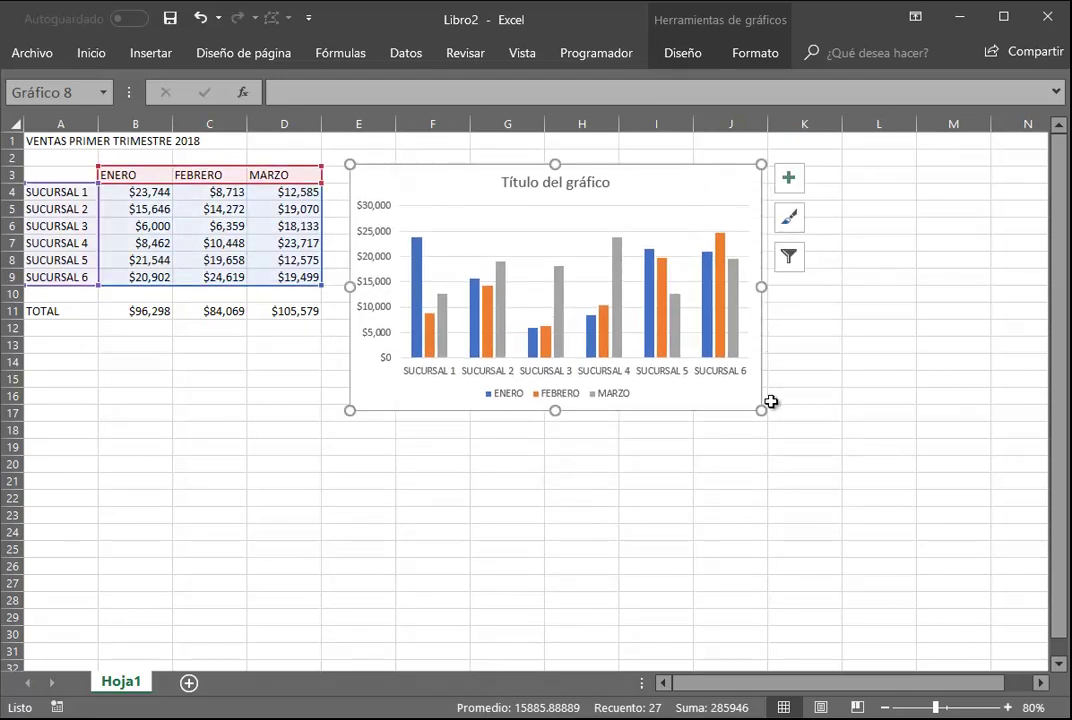
left_click_drag(760, 407, 971, 535)
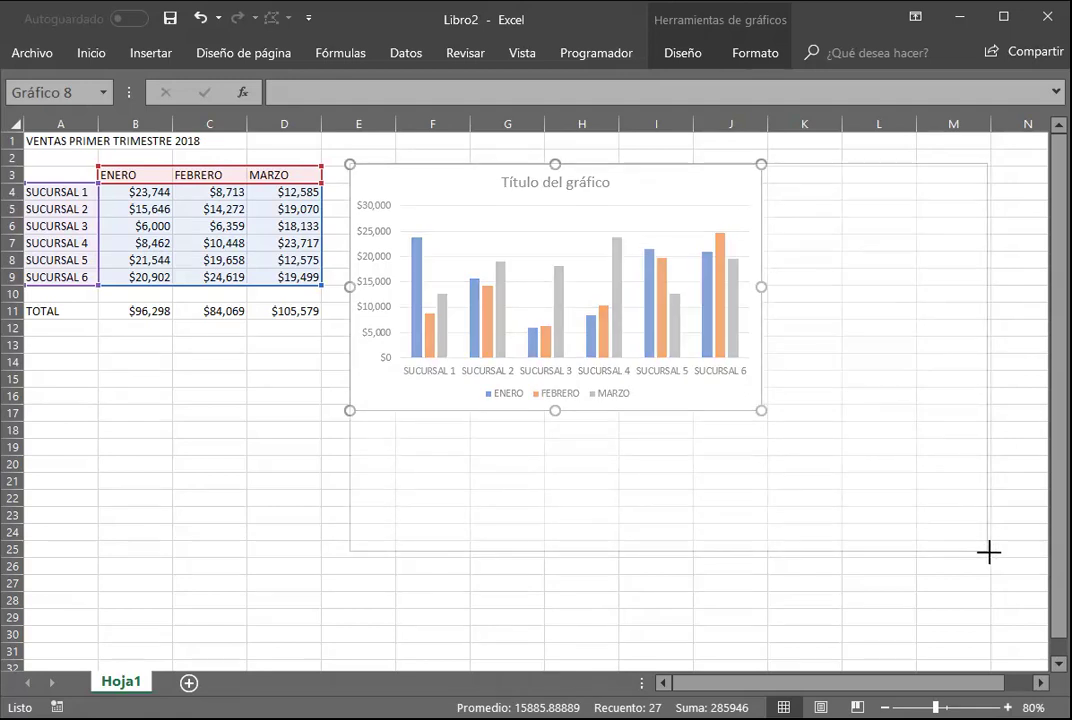
left_click_drag(971, 535, 986, 550)
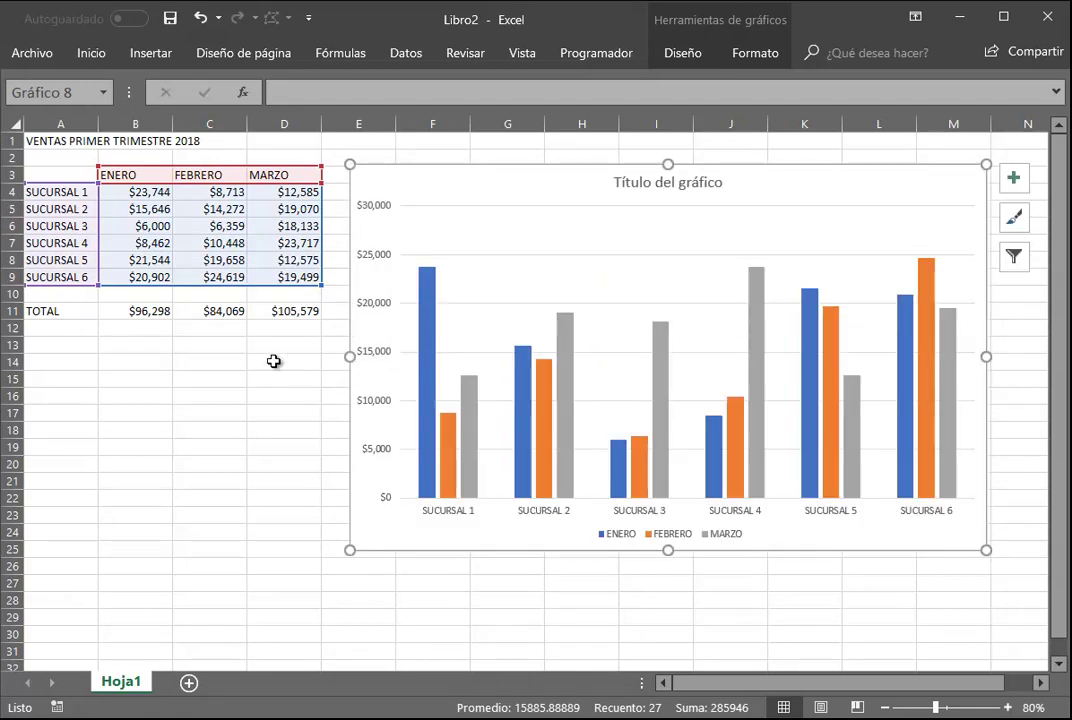
left_click(274, 361)
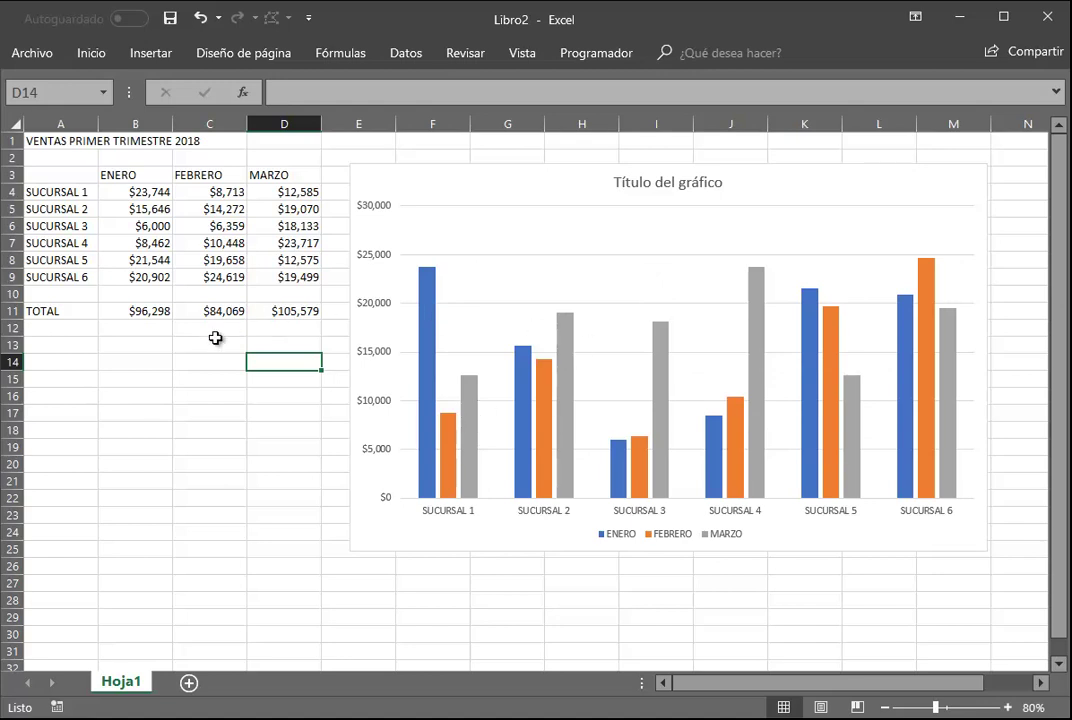
left_click(151, 60)
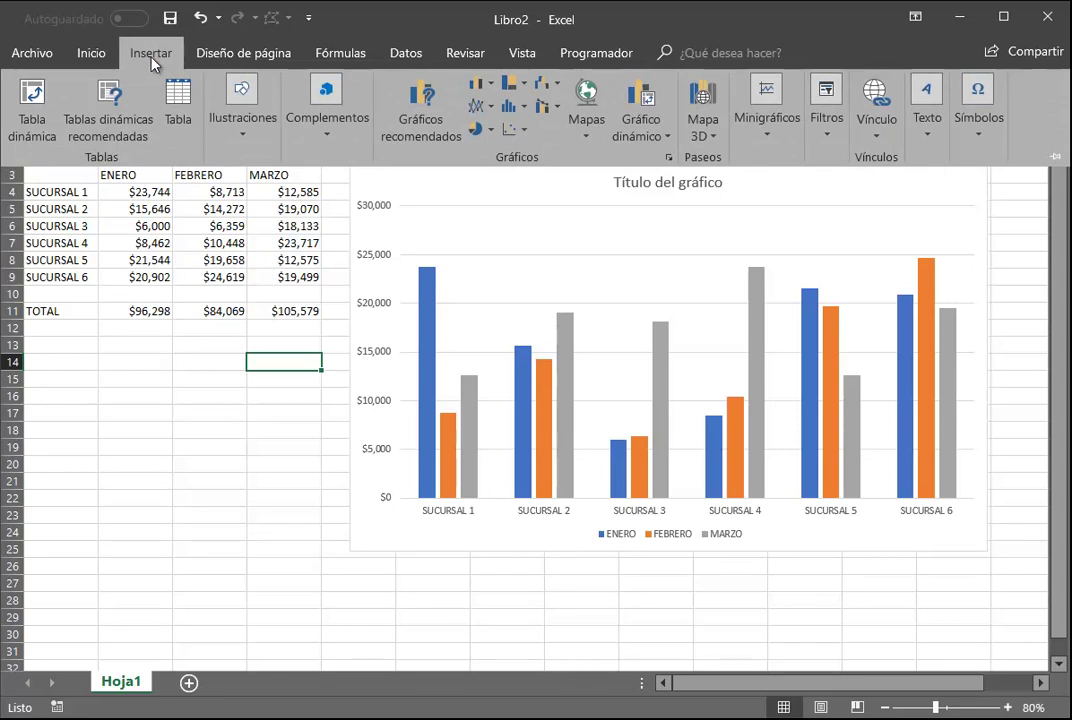
Insert the car, motorbike and bus icons from the Vehículos icon category
left_click(253, 148)
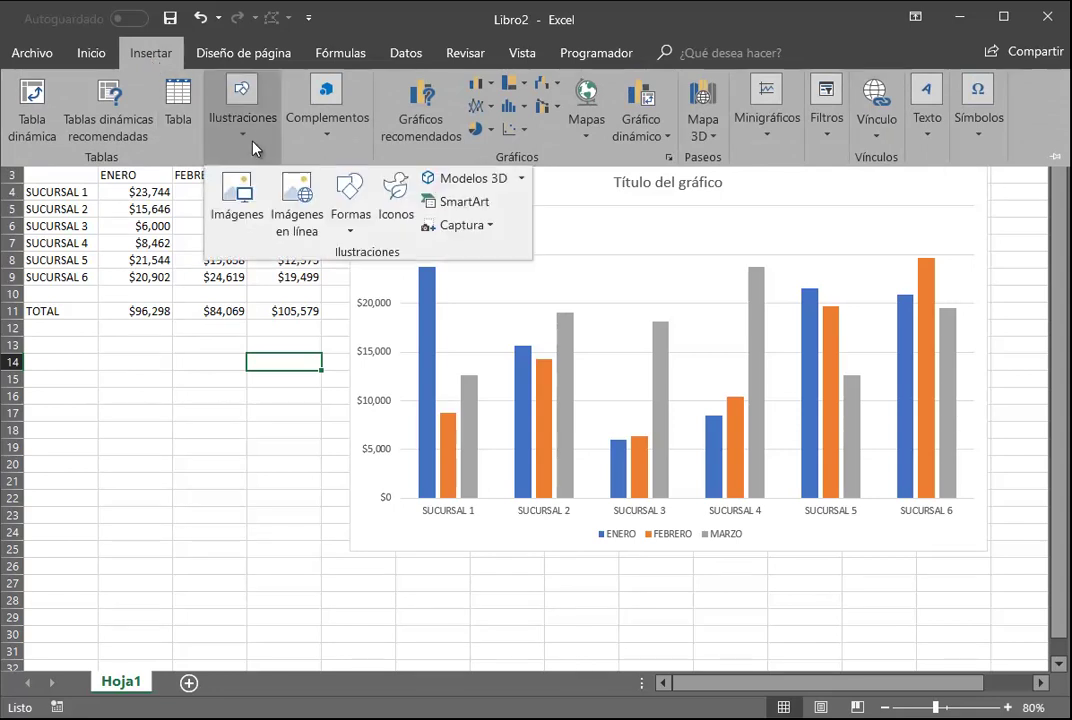
left_click(397, 212)
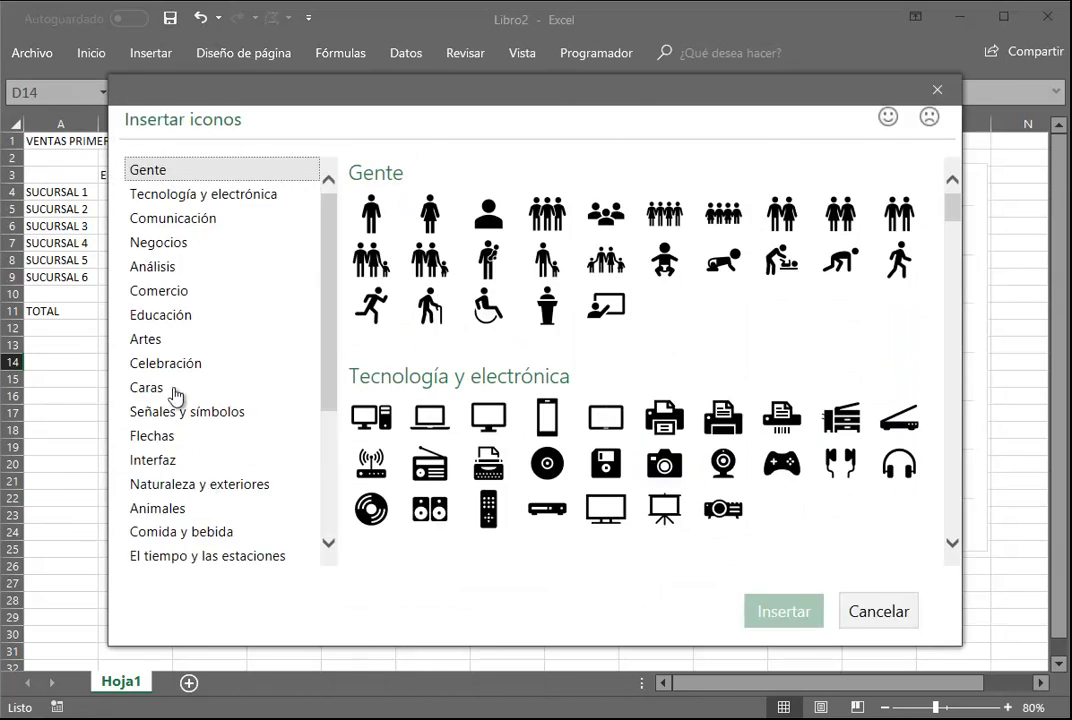
left_click(329, 544)
left_click(329, 544)
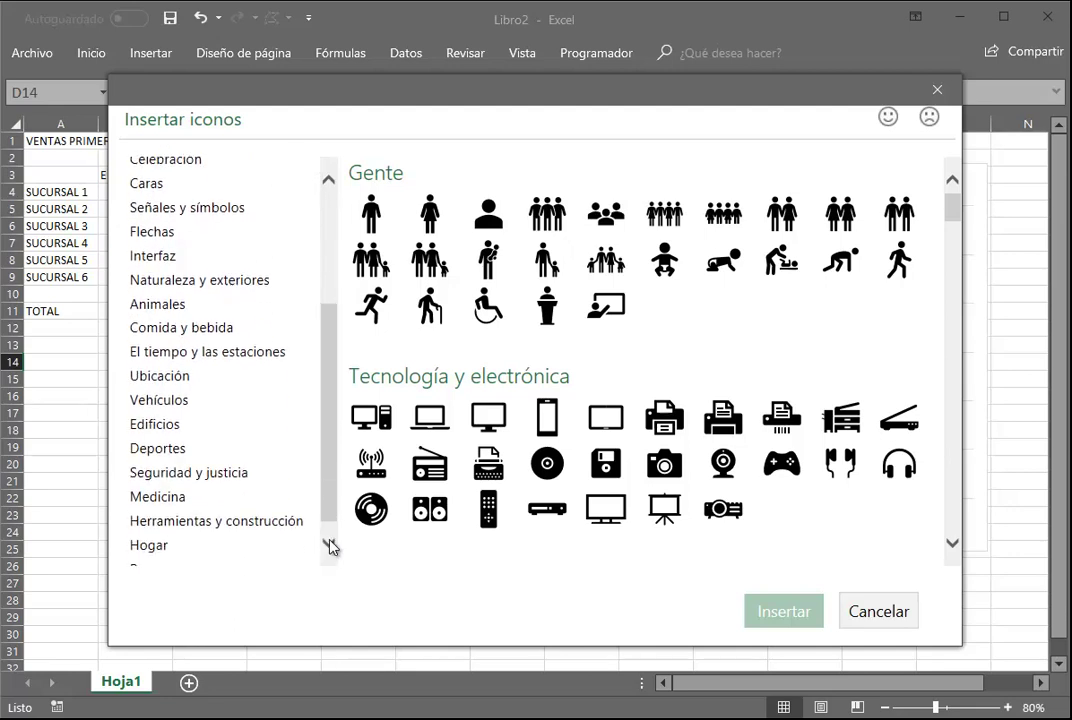
left_click(165, 403)
left_click(375, 216)
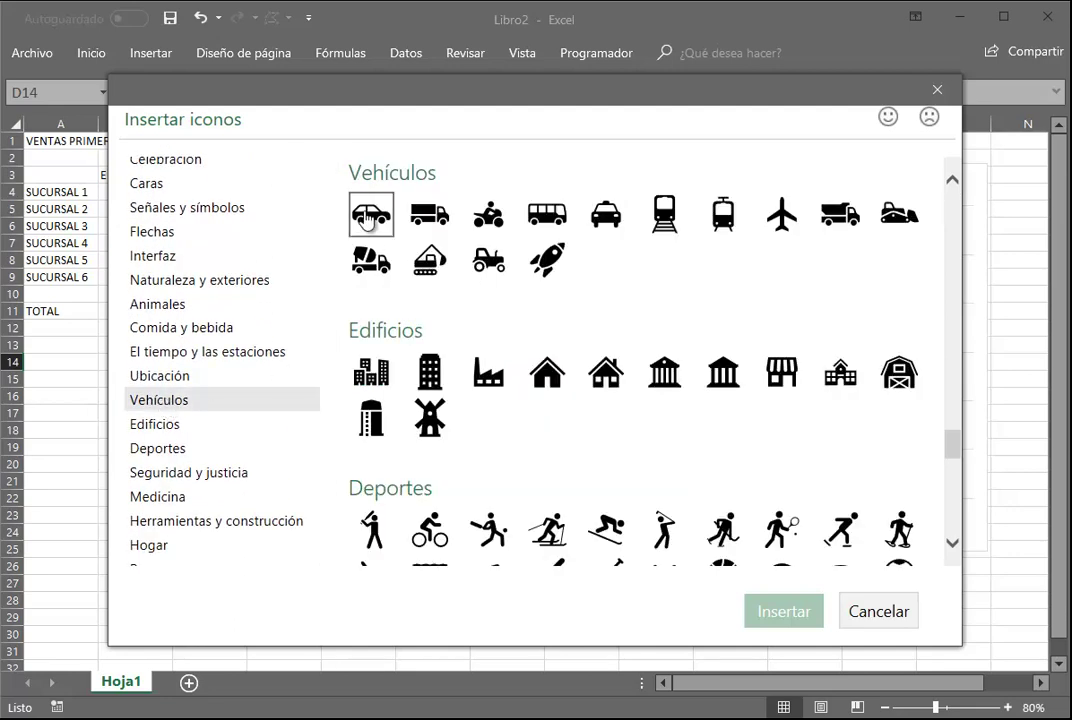
left_click(495, 223)
left_click(550, 220)
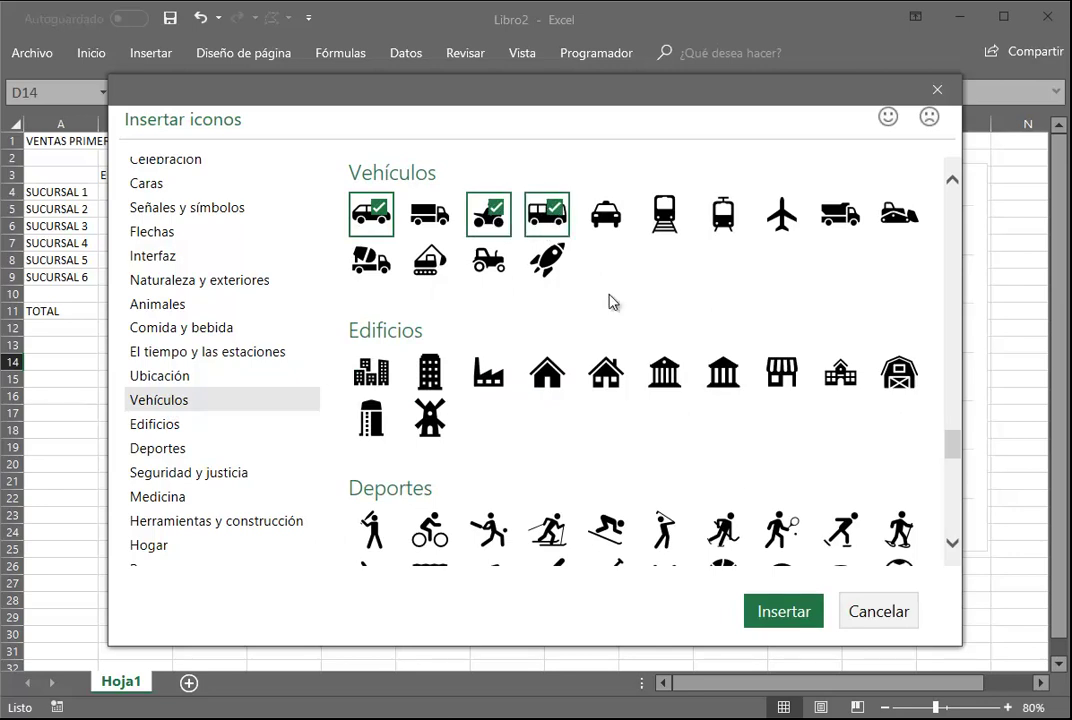
left_click(772, 616)
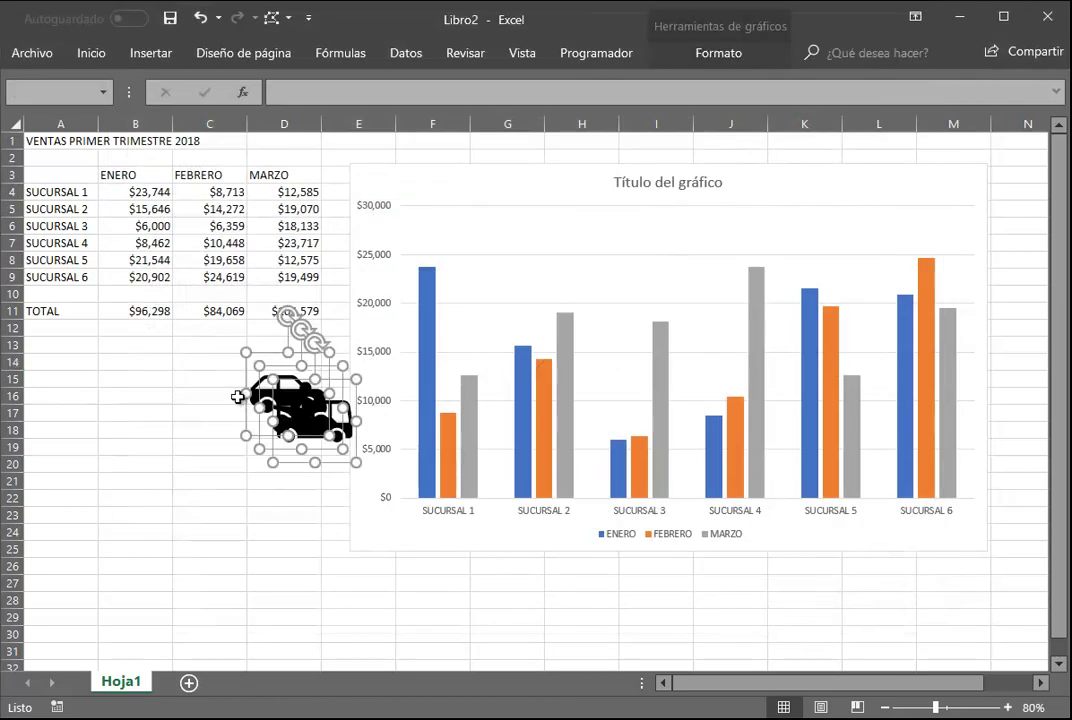
Stack the car, motorbike (rows 17–21) and bus (rows 22–24) icons below the totals
left_click_drag(254, 420, 143, 398)
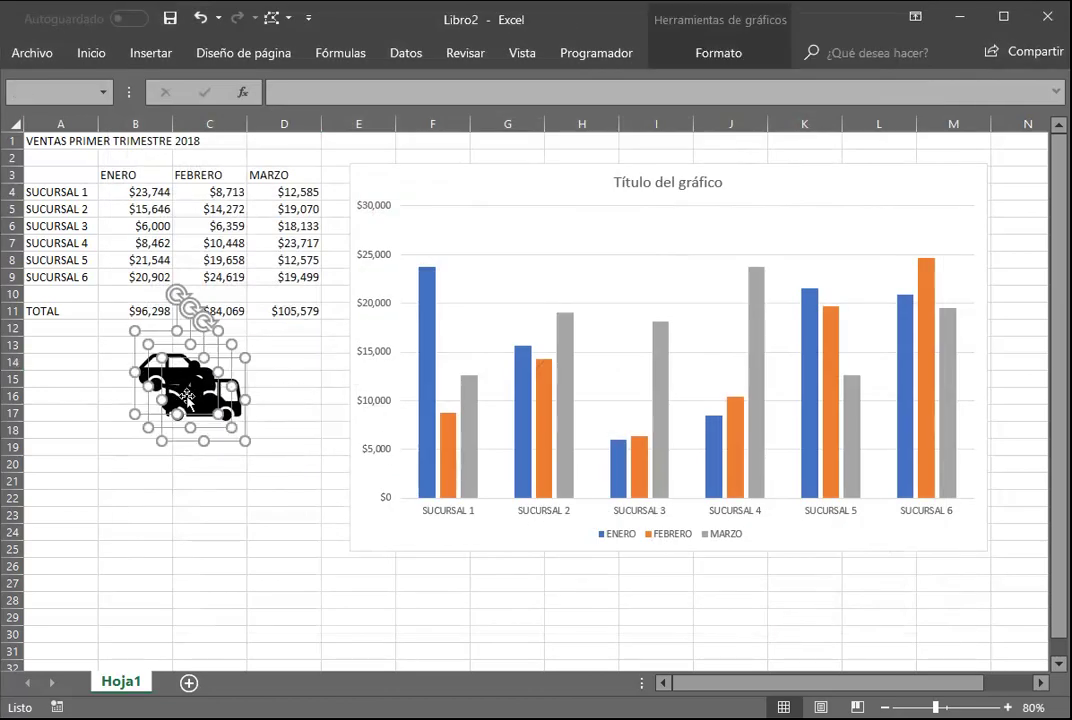
left_click(146, 497)
left_click_drag(207, 415, 160, 545)
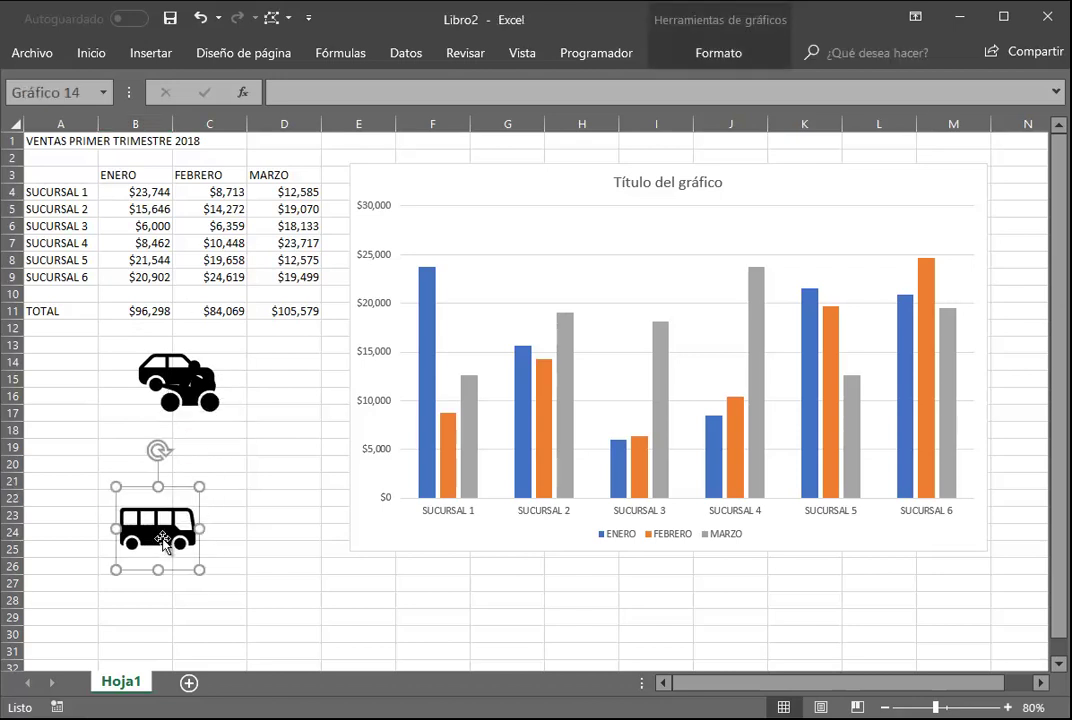
left_click(197, 405)
left_click_drag(197, 405, 165, 465)
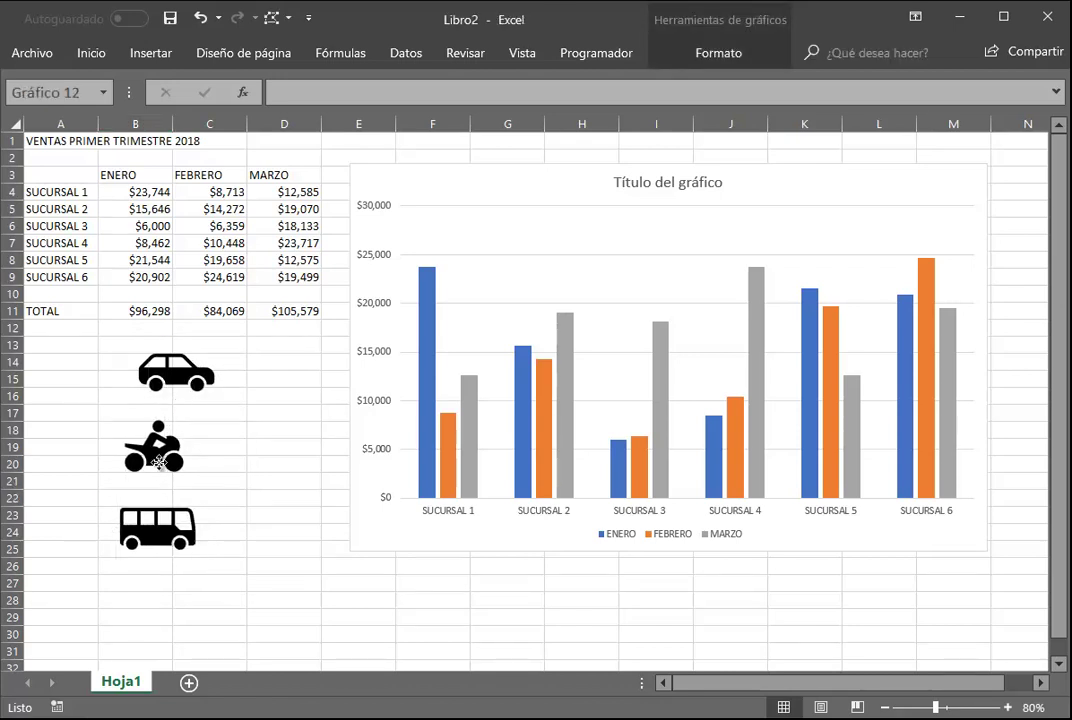
left_click(195, 355)
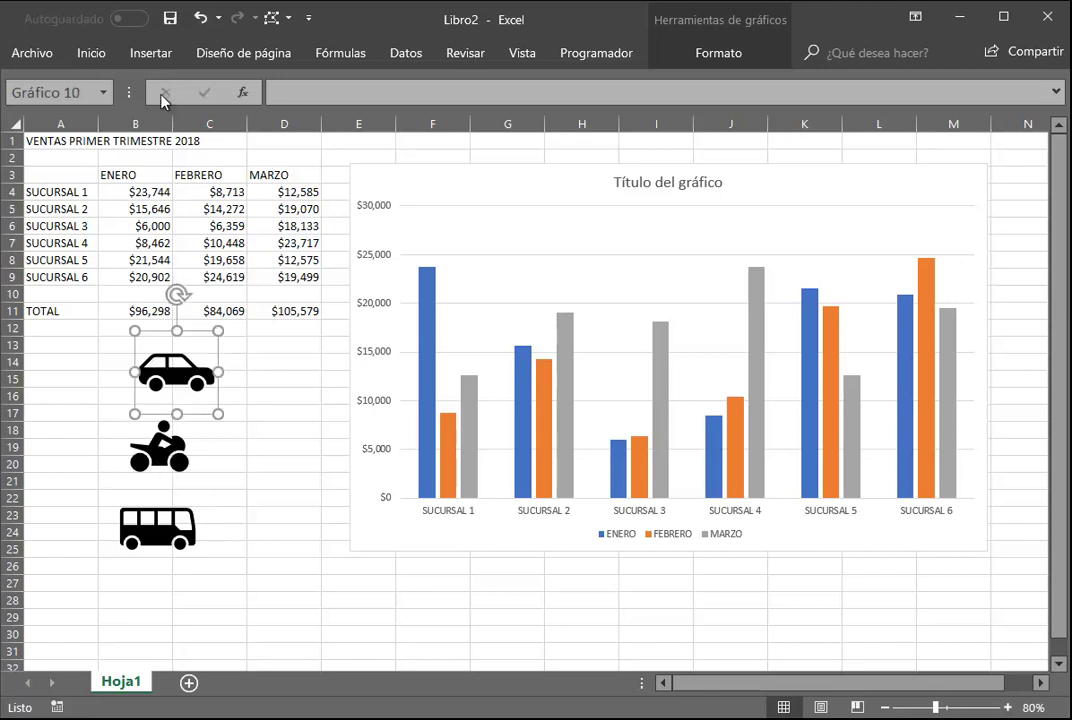
left_click(104, 58)
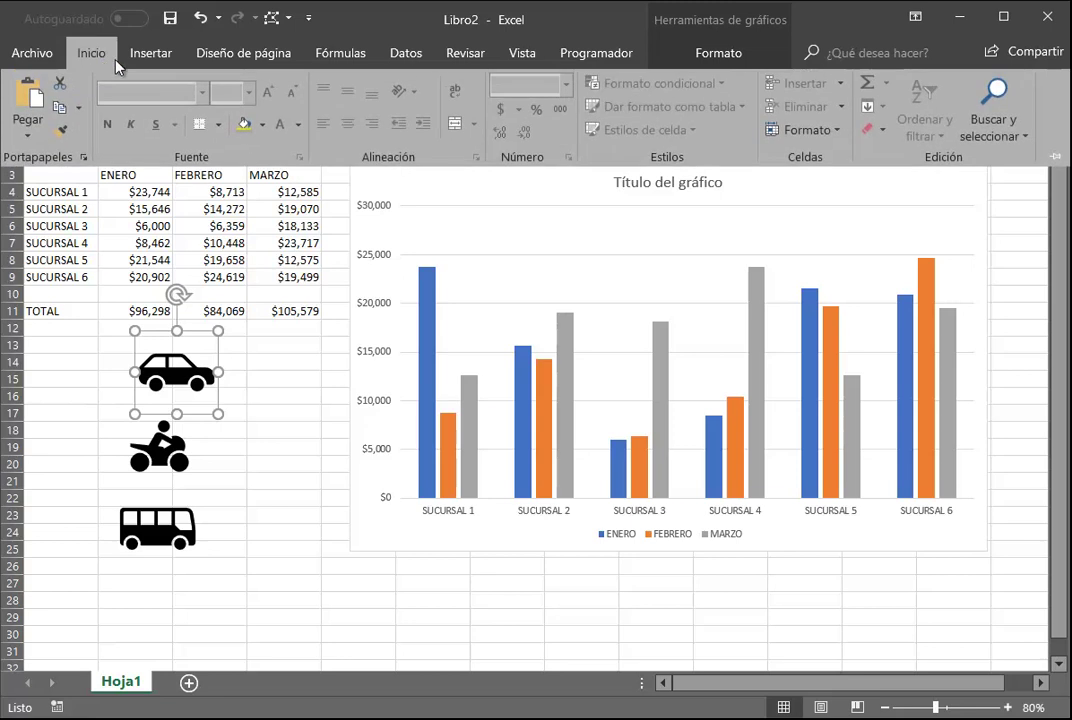
Fill the car icon grey, the motorbike dark orange and the bus blue
left_click(264, 123)
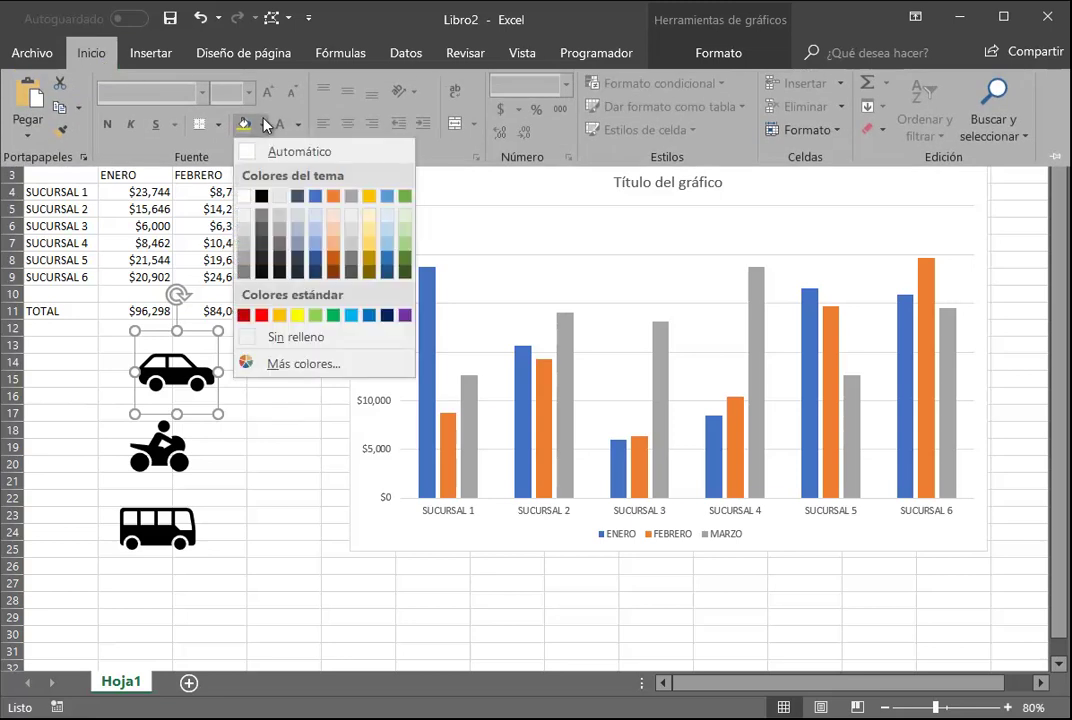
left_click(246, 262)
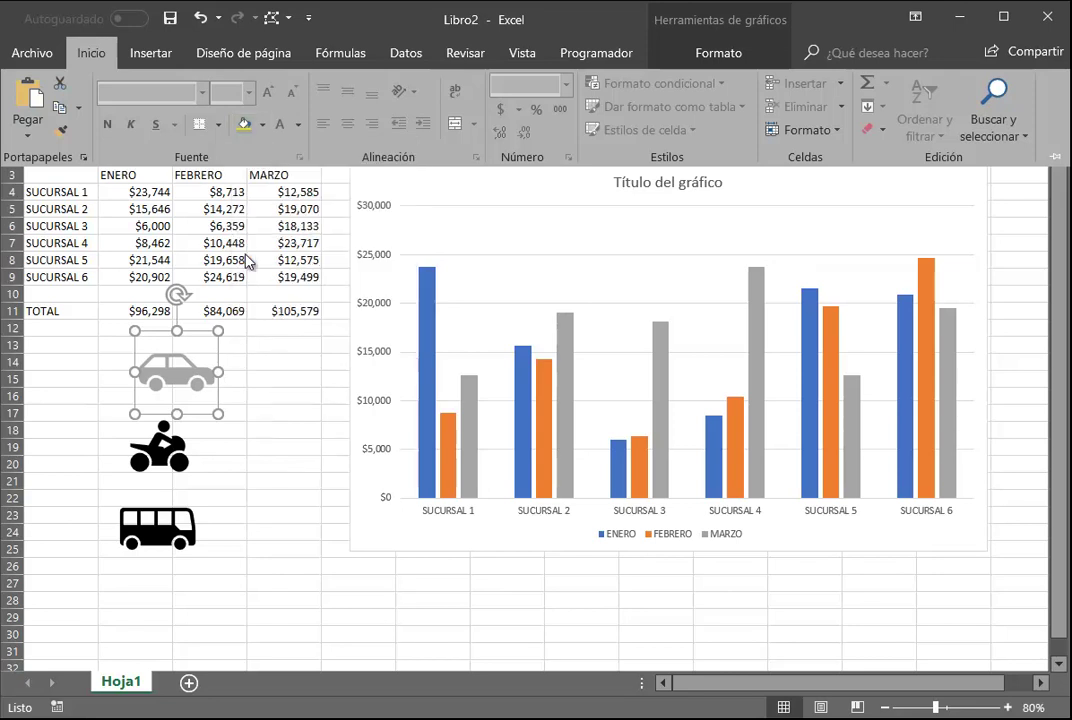
left_click(187, 460)
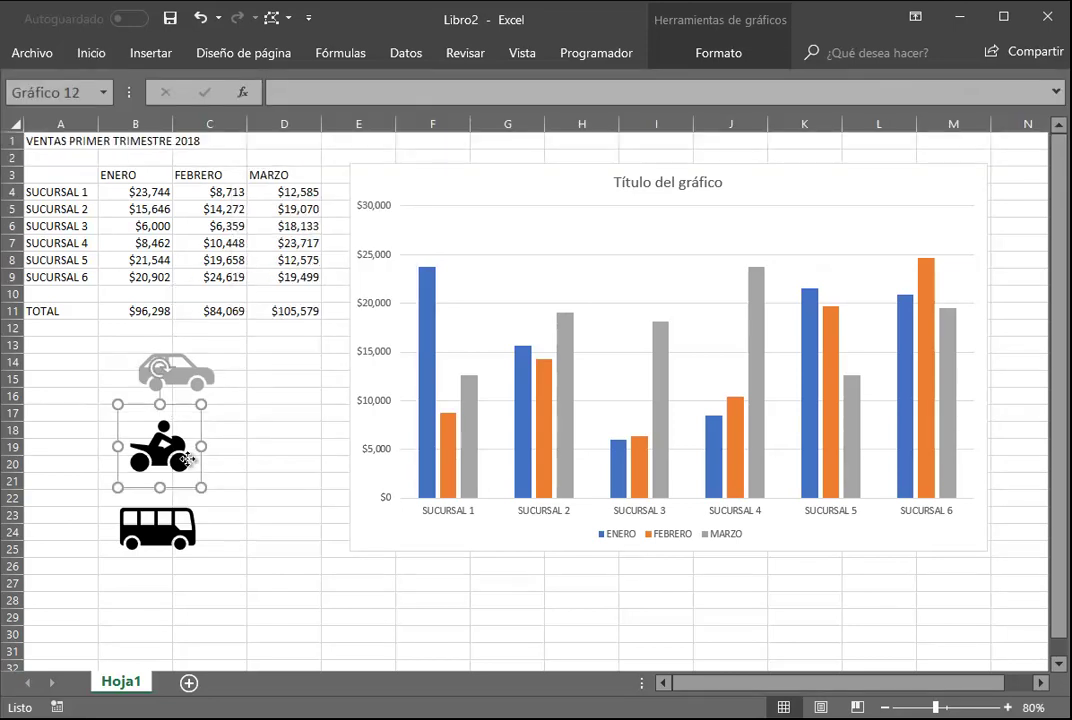
left_click(109, 56)
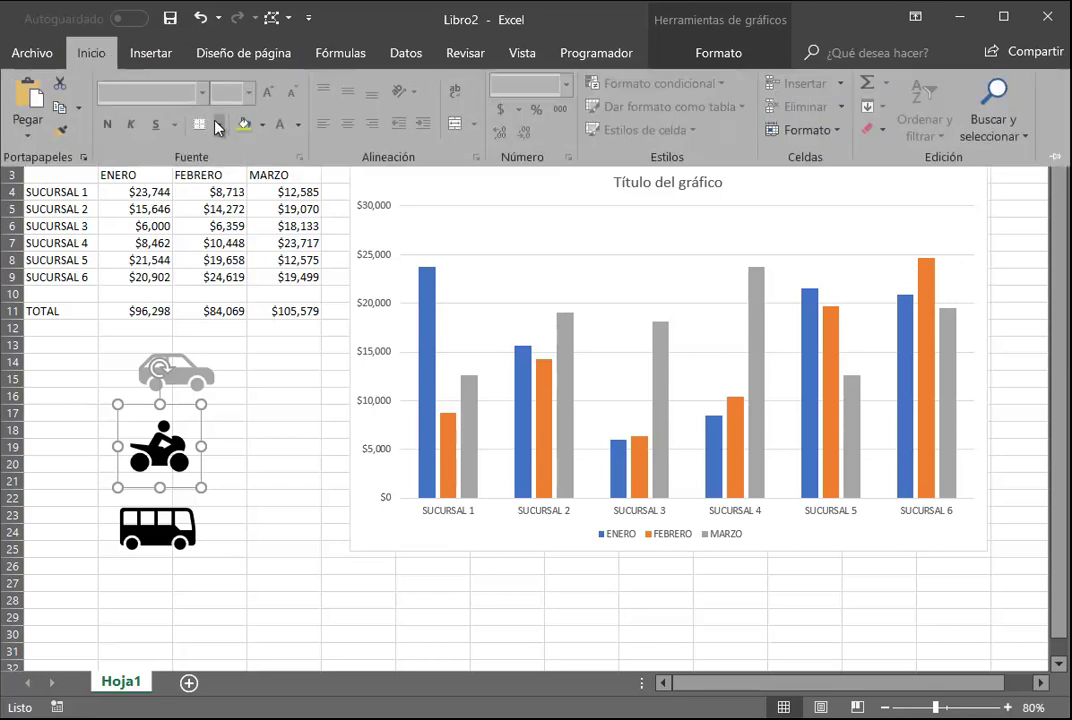
left_click(263, 124)
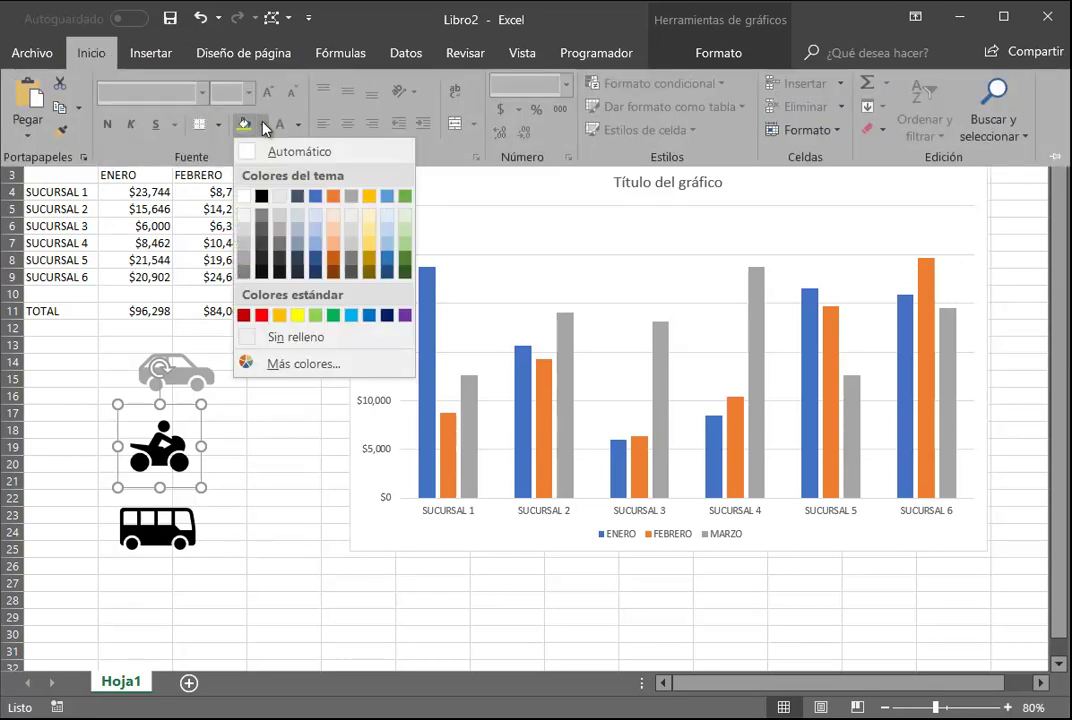
left_click(333, 265)
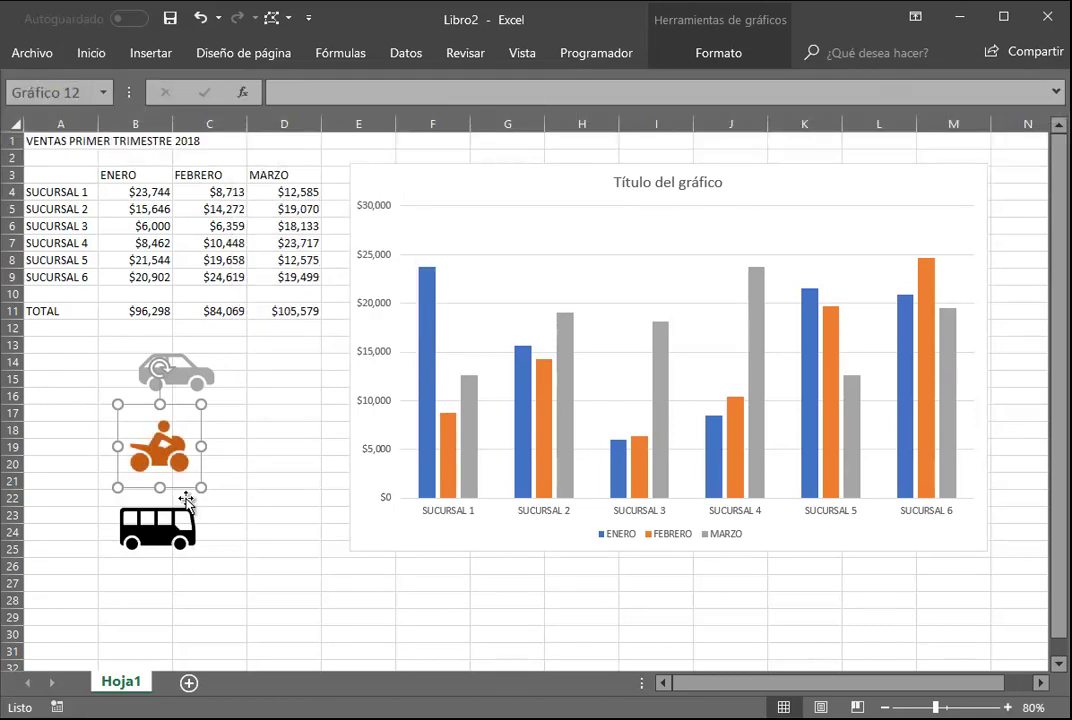
left_click(180, 515)
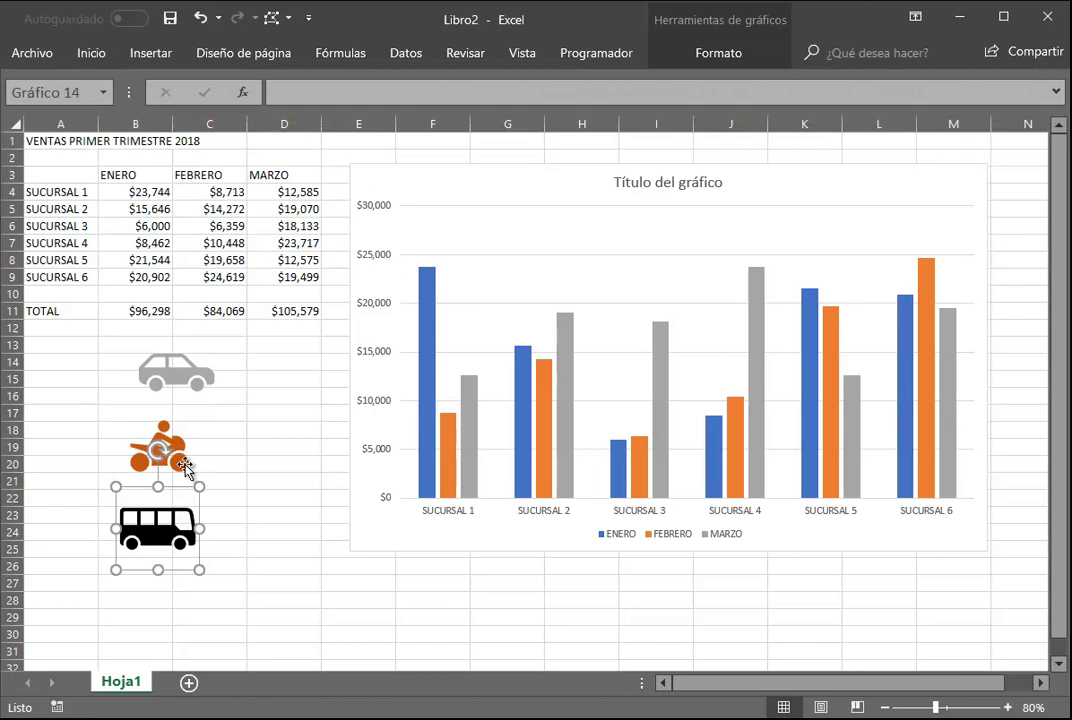
left_click(104, 58)
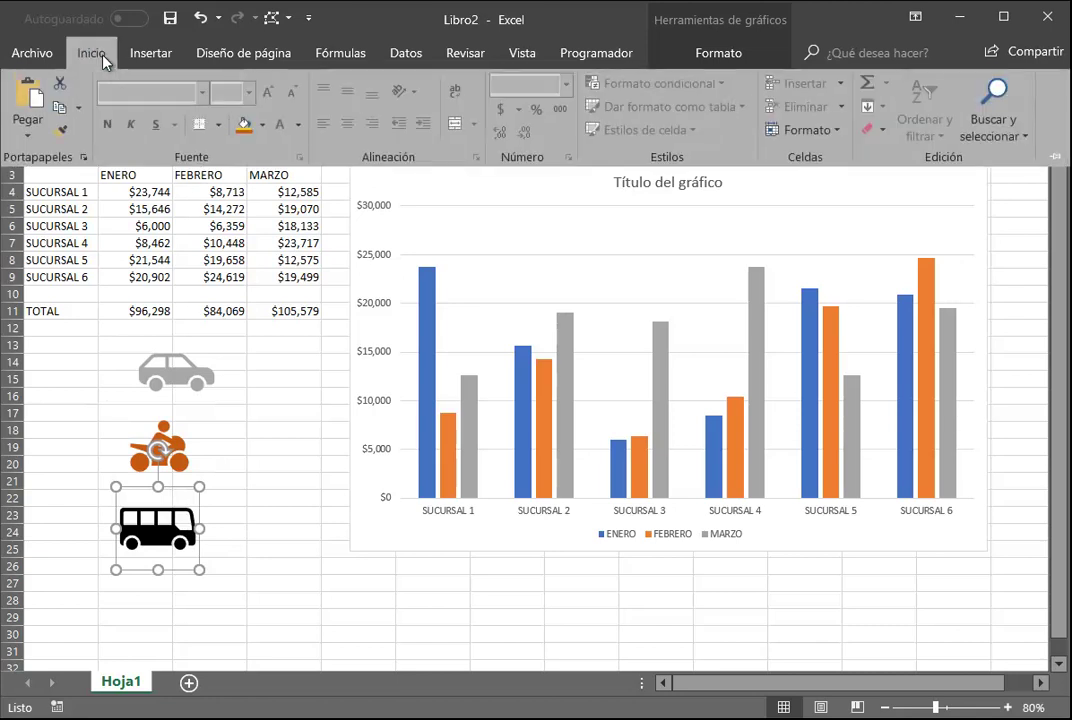
left_click(262, 125)
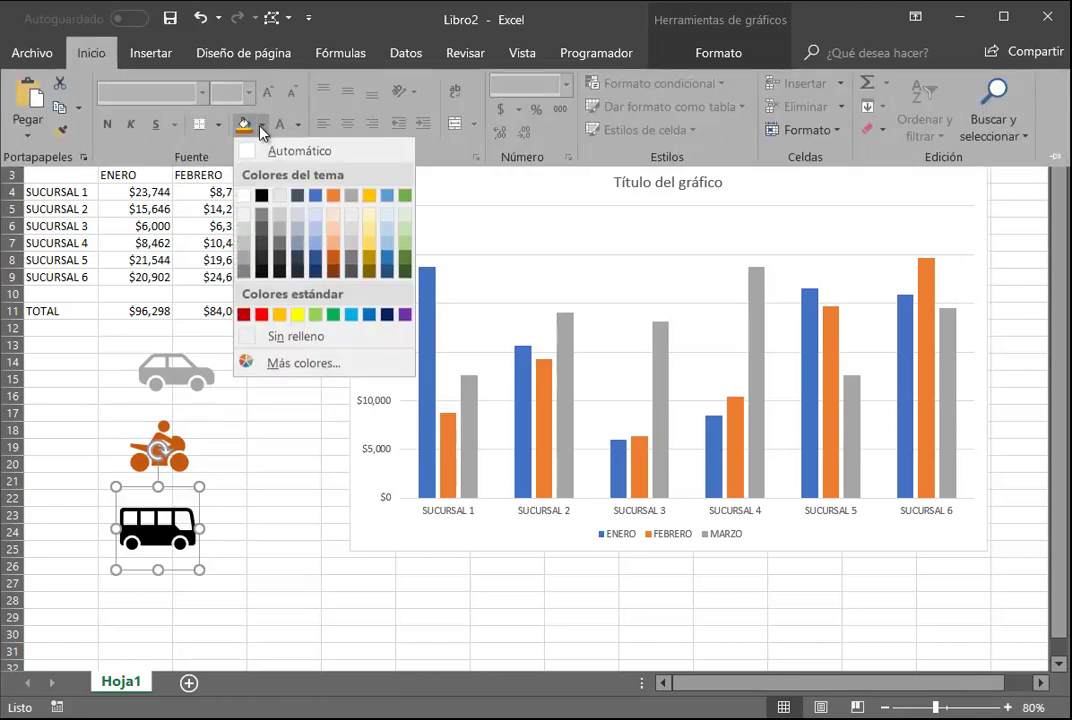
left_click(317, 262)
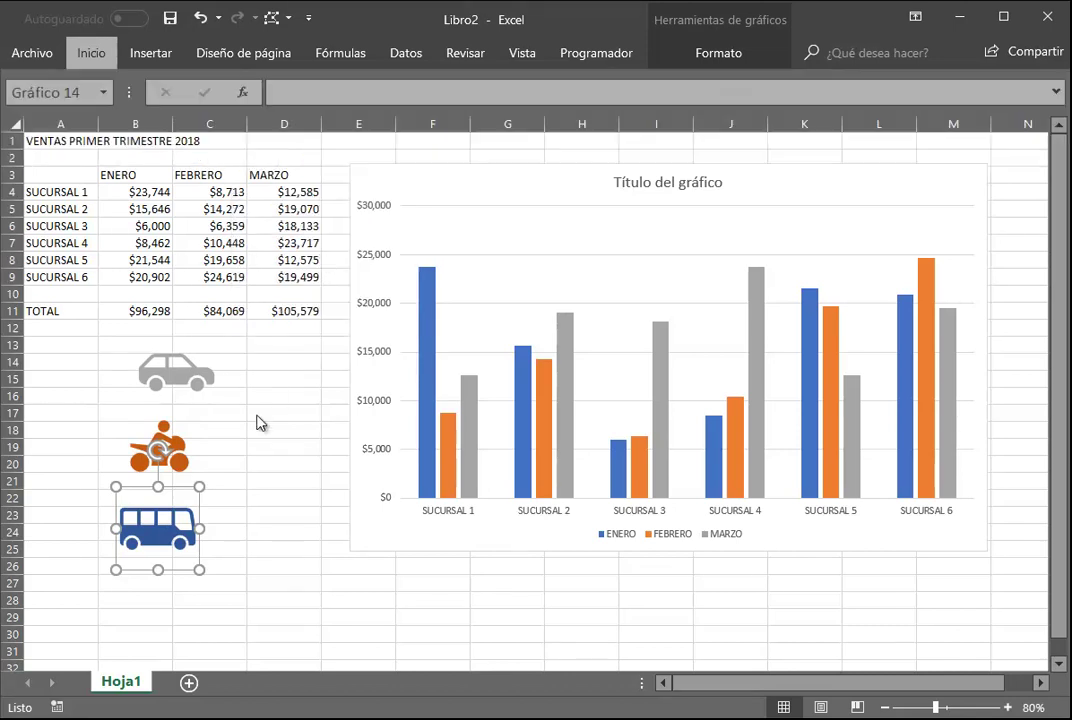
Paste the grey car icon as the fill of the MARZO bars
left_click(205, 378)
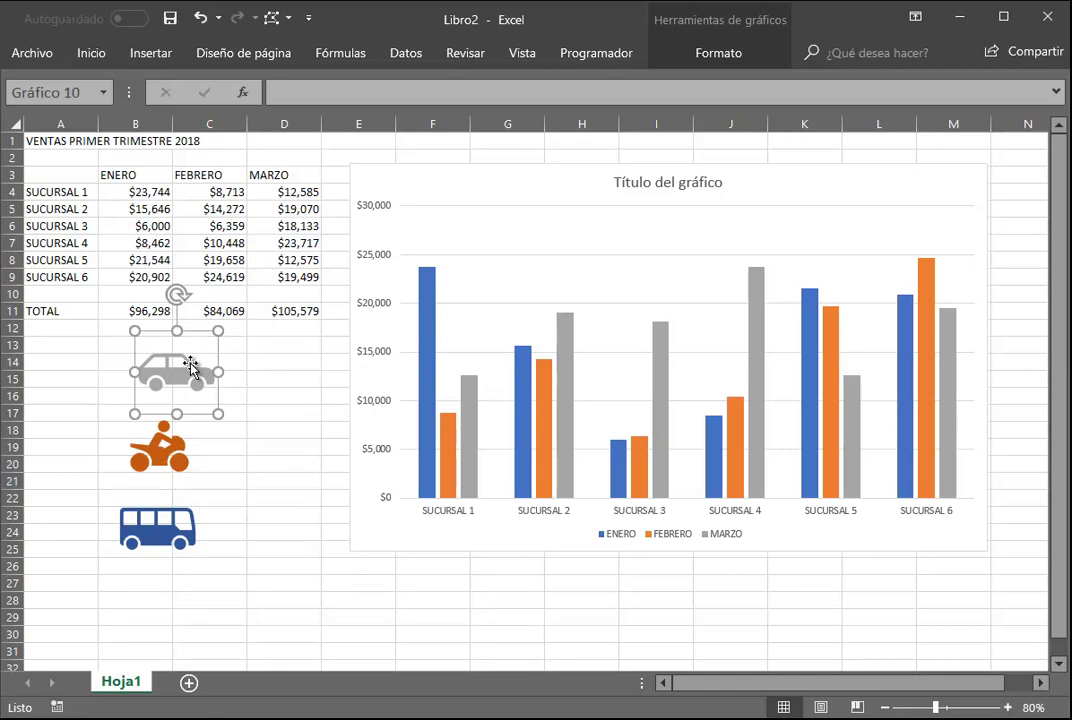
mouse_move(468, 435)
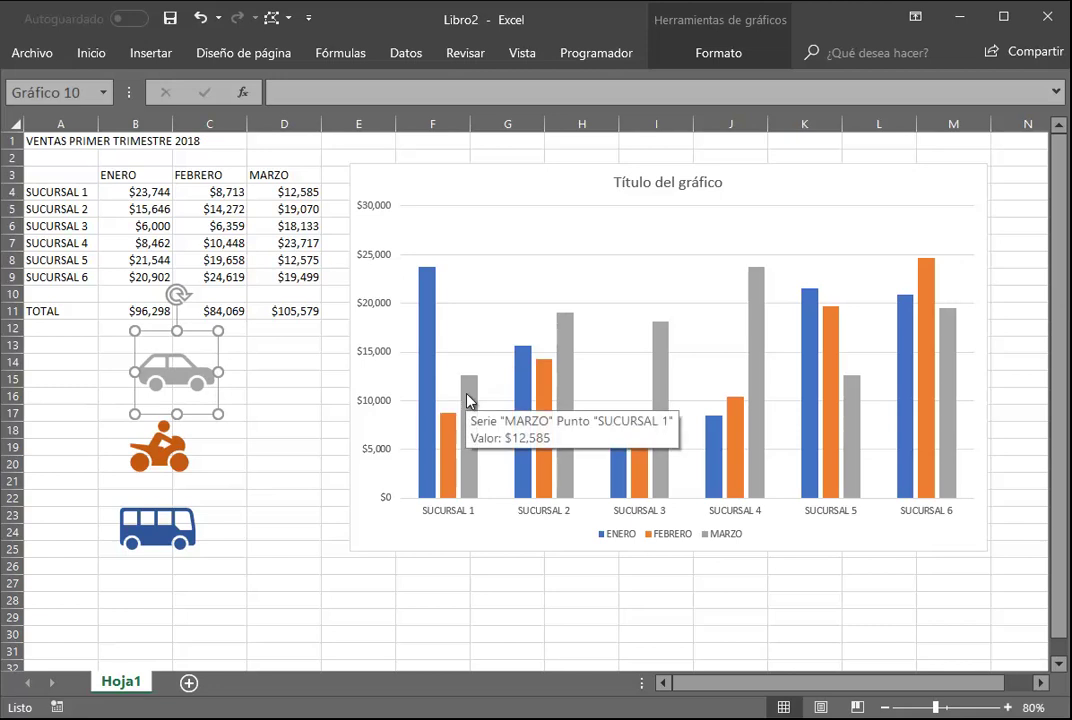
left_click(468, 400)
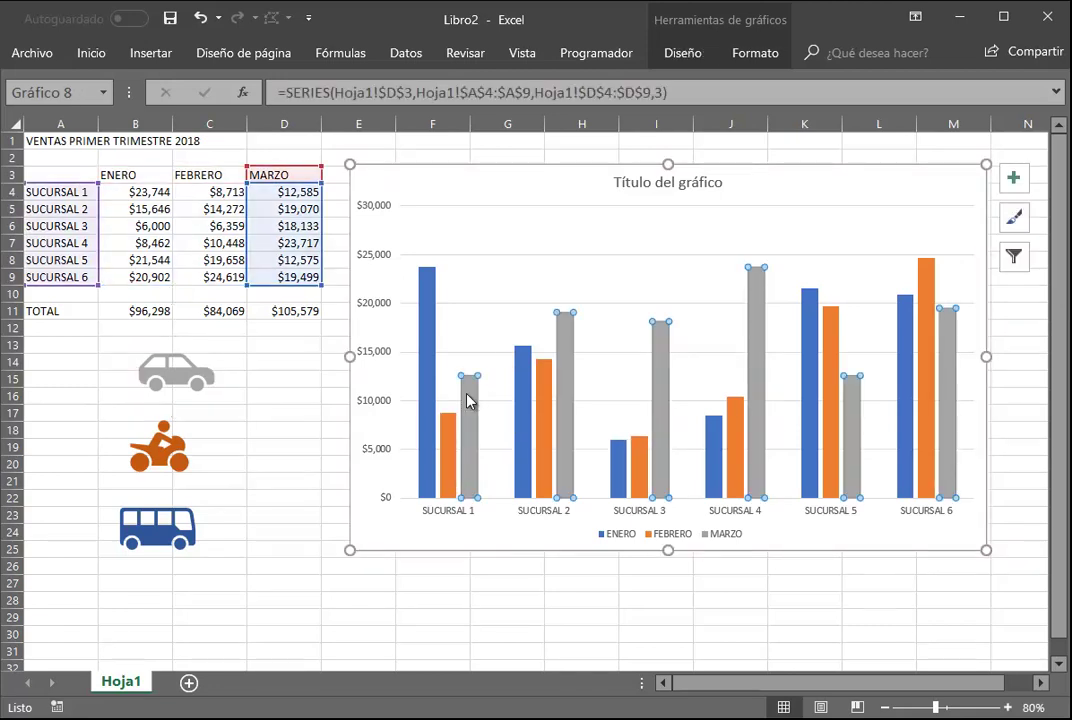
left_click(163, 374)
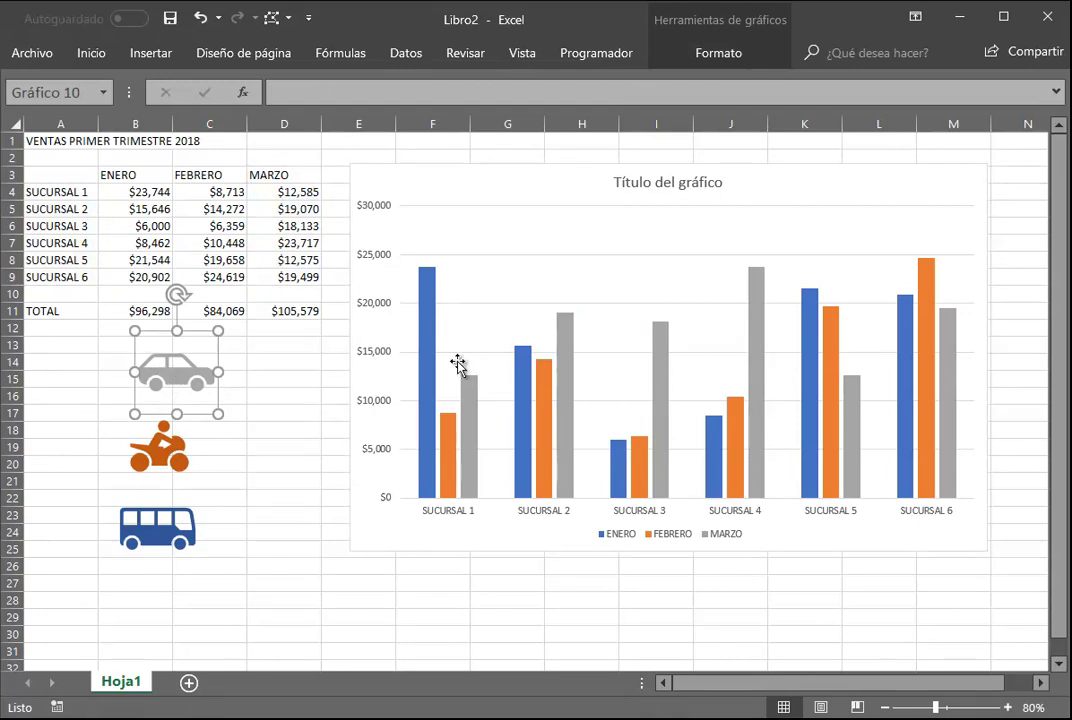
left_click(471, 402)
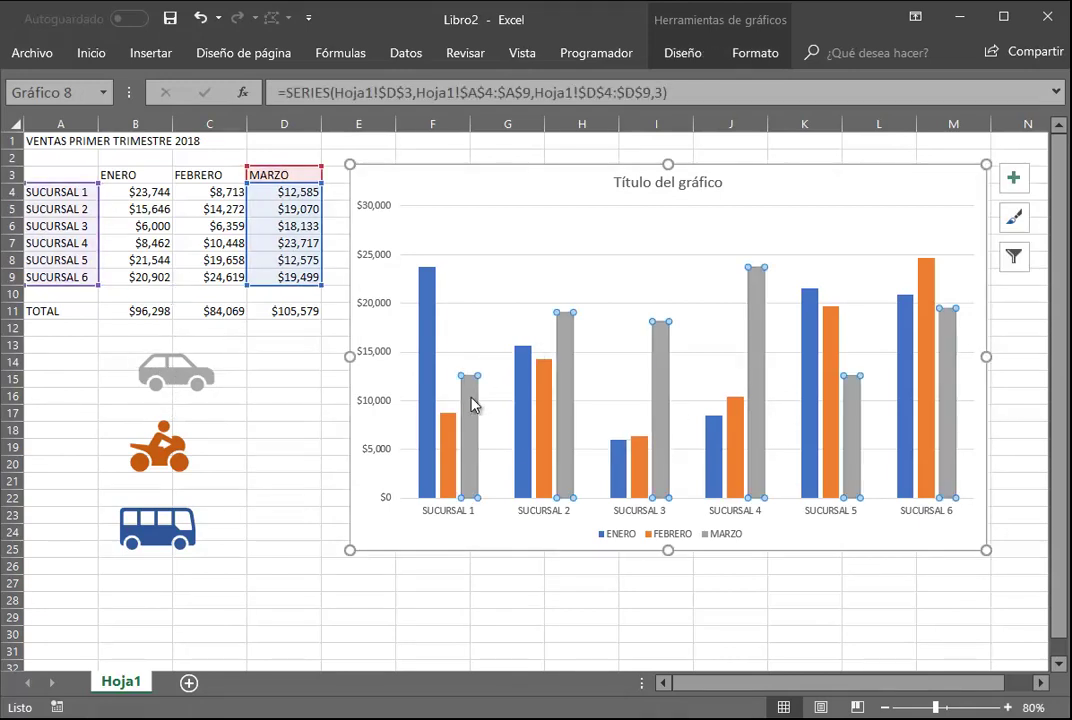
key("ctrl+v")
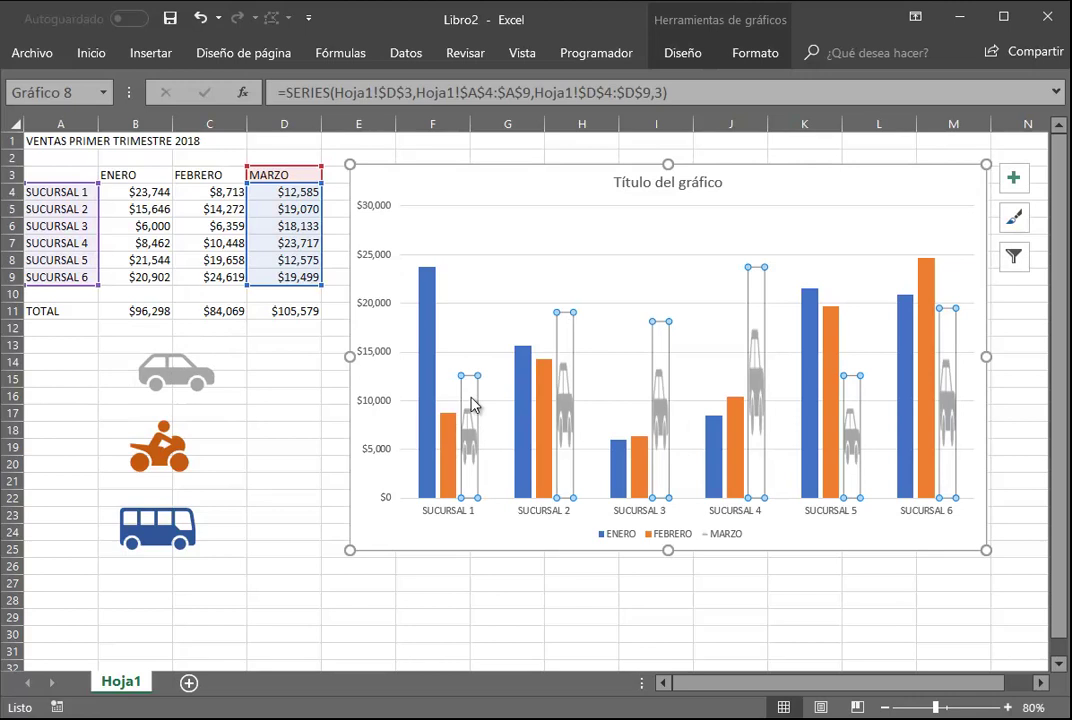
Fill the FEBRERO bars with the motorcycle icon and the ENERO bars with the bus icon
left_click(180, 462)
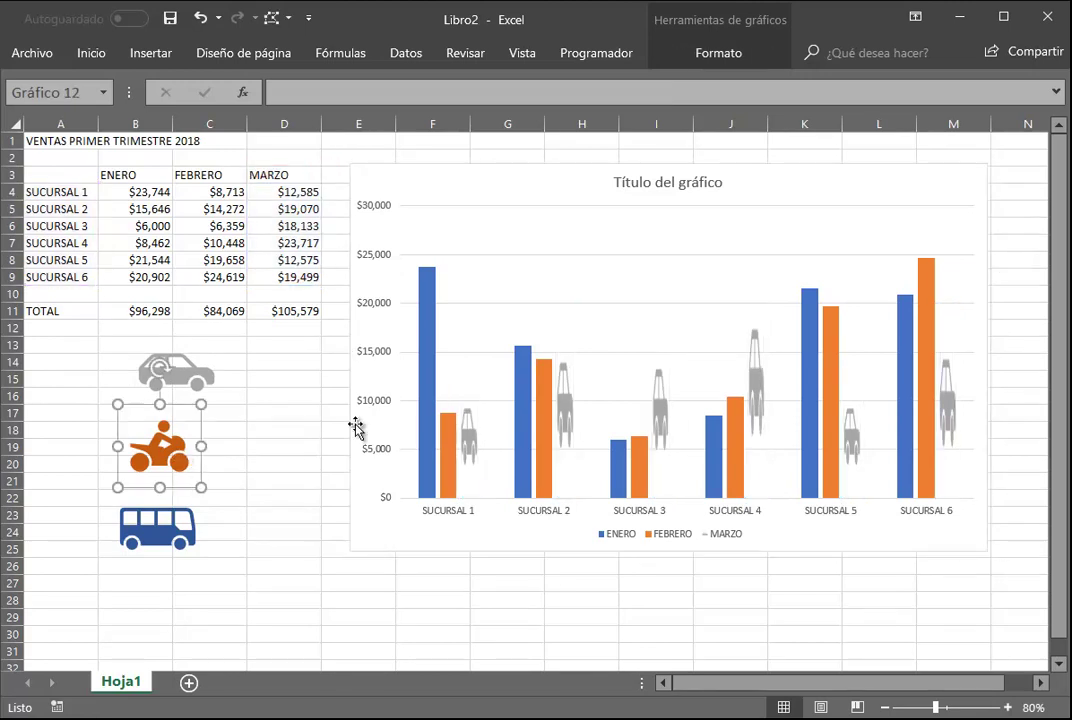
left_click(447, 455)
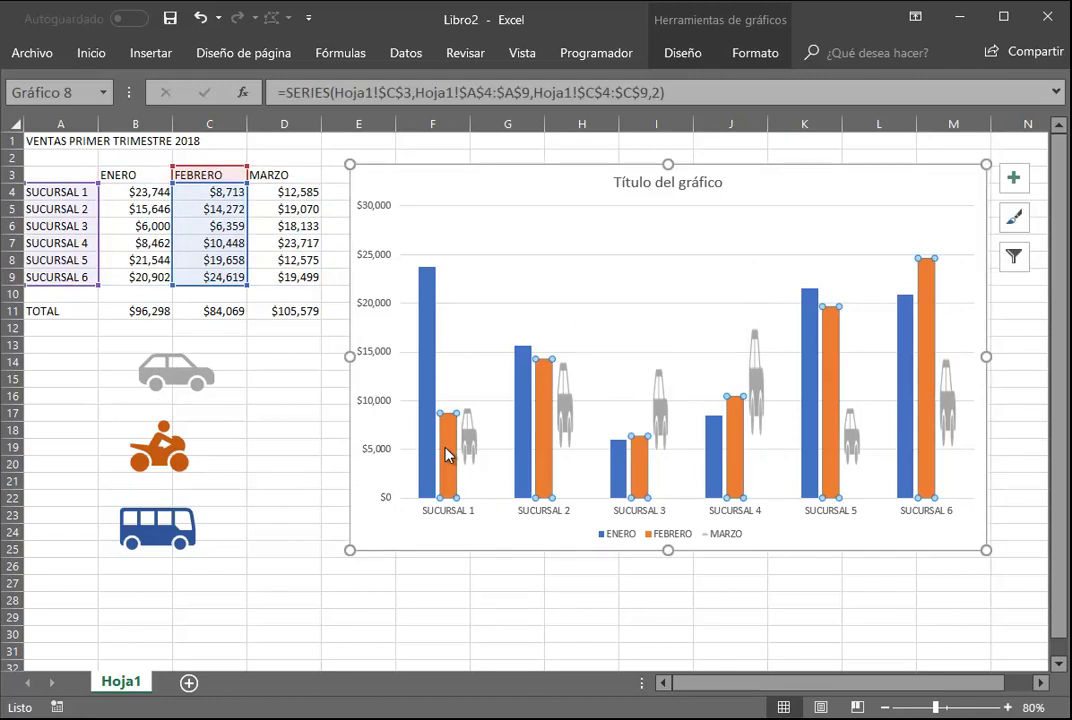
key("ctrl+v")
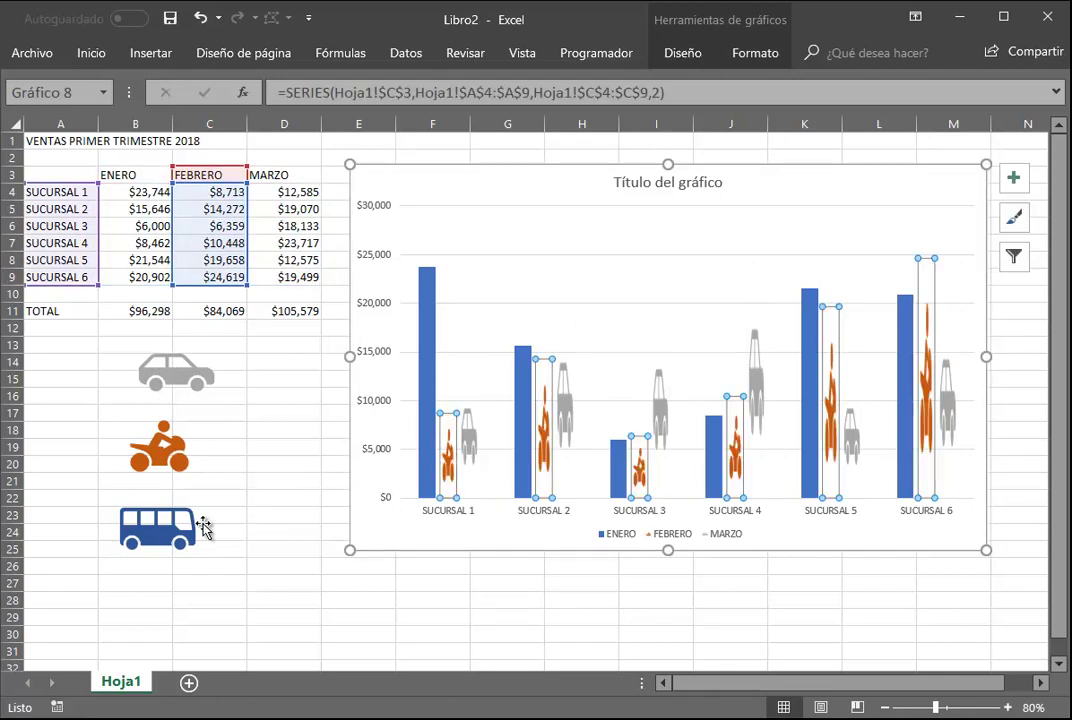
left_click(185, 527)
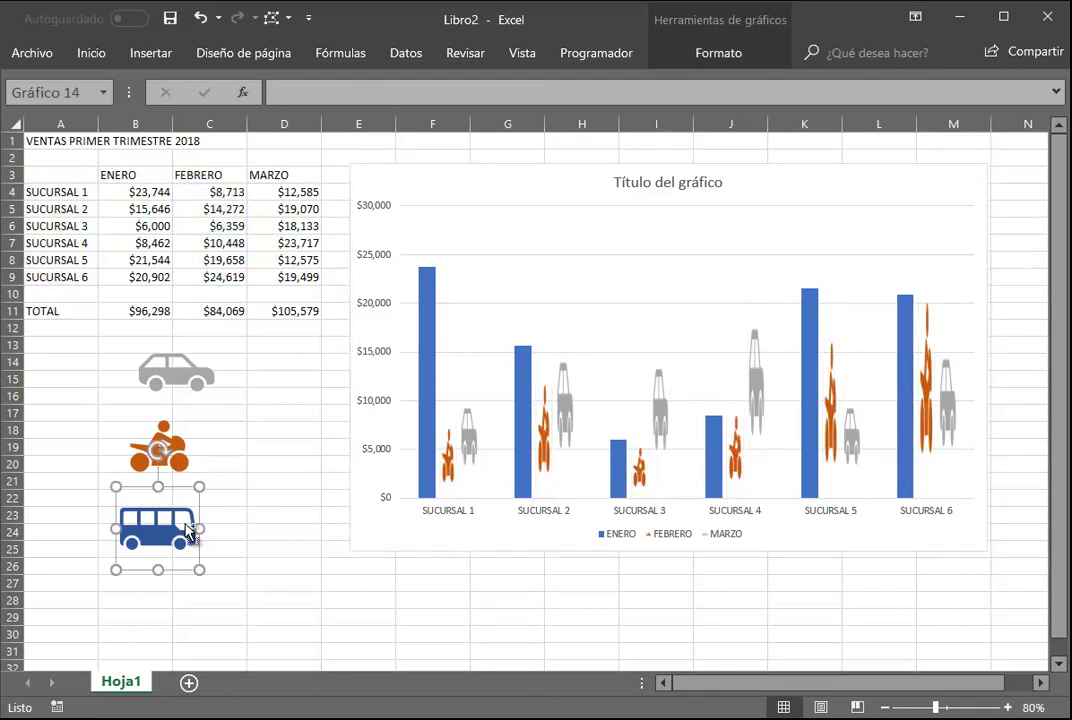
left_click(430, 368)
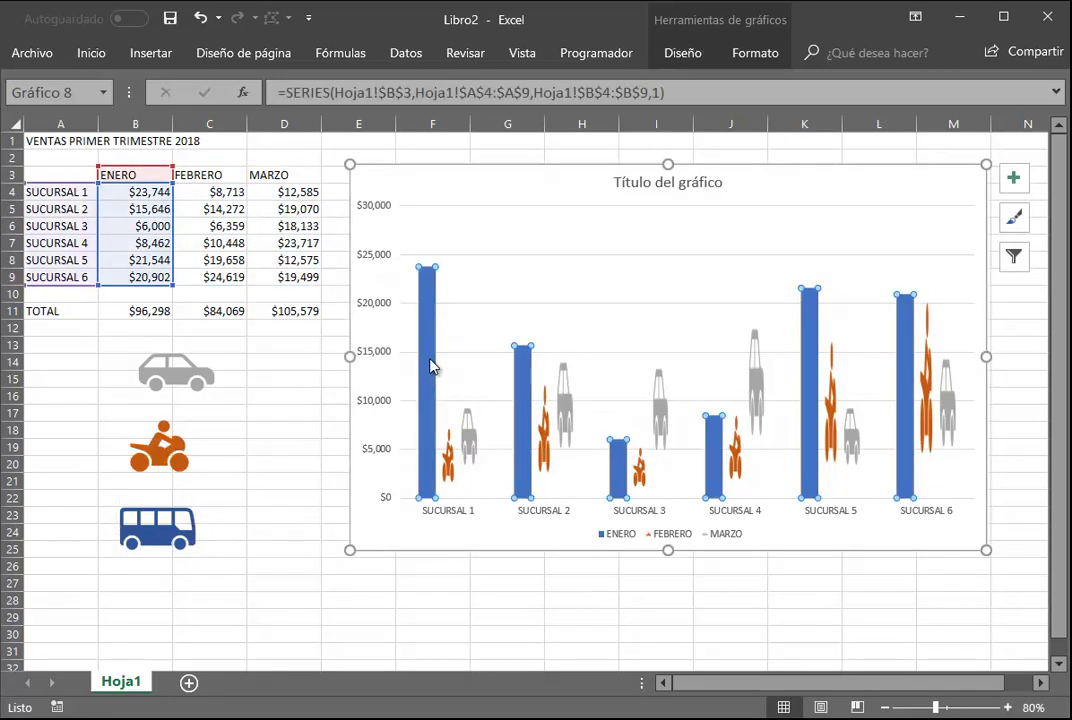
key("ctrl+v")
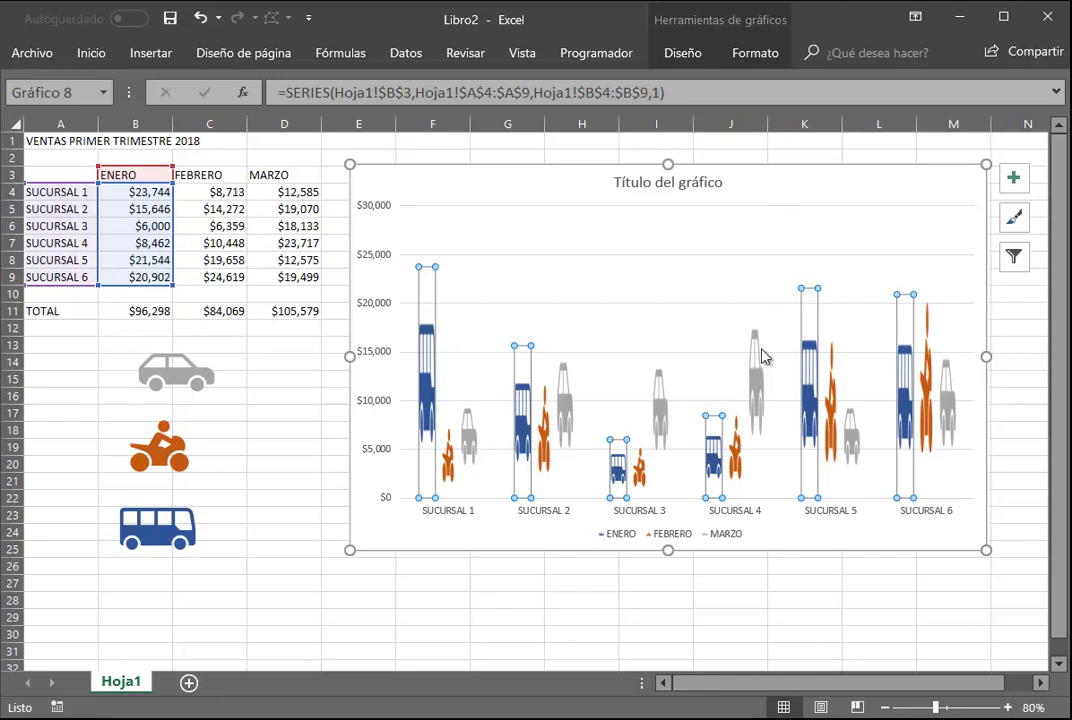
double_click(907, 171)
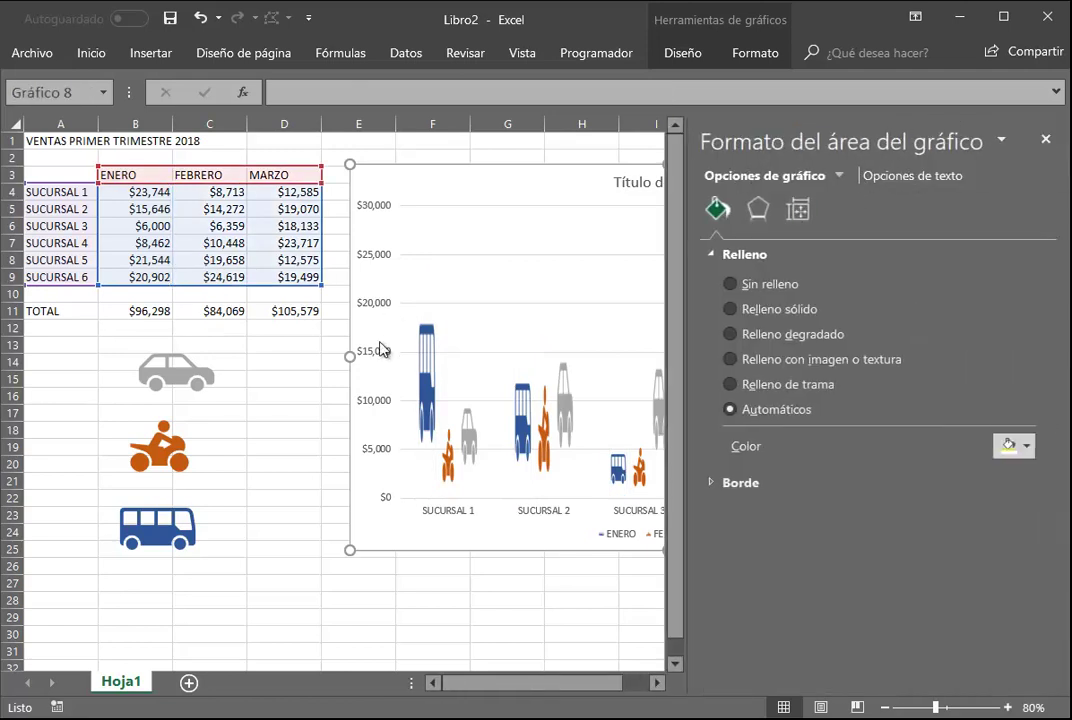
Set the ENERO, FEBRERO and MARZO picture fills to Apilar so icons repeat up each column
left_click(430, 342)
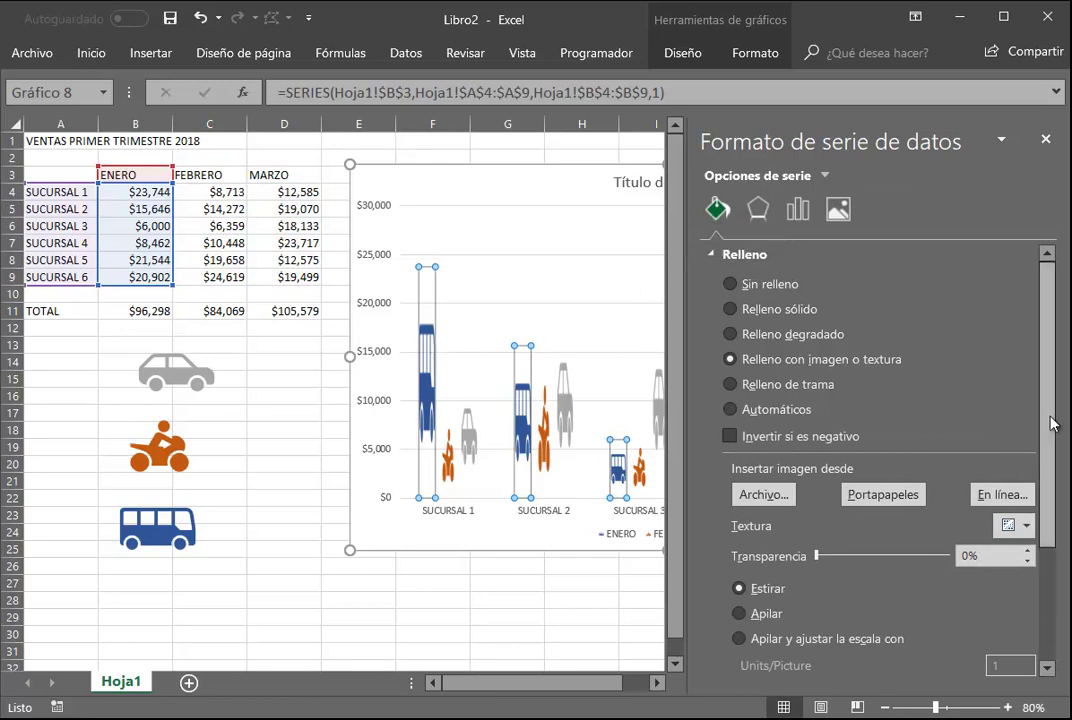
left_click(1047, 668)
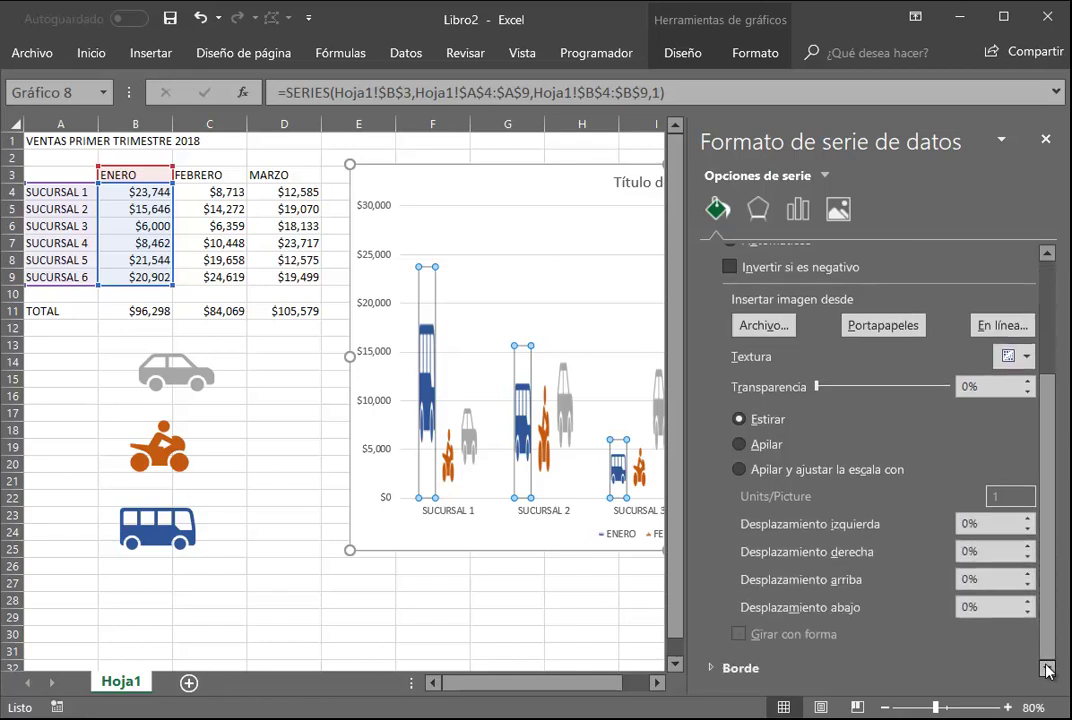
left_click(763, 450)
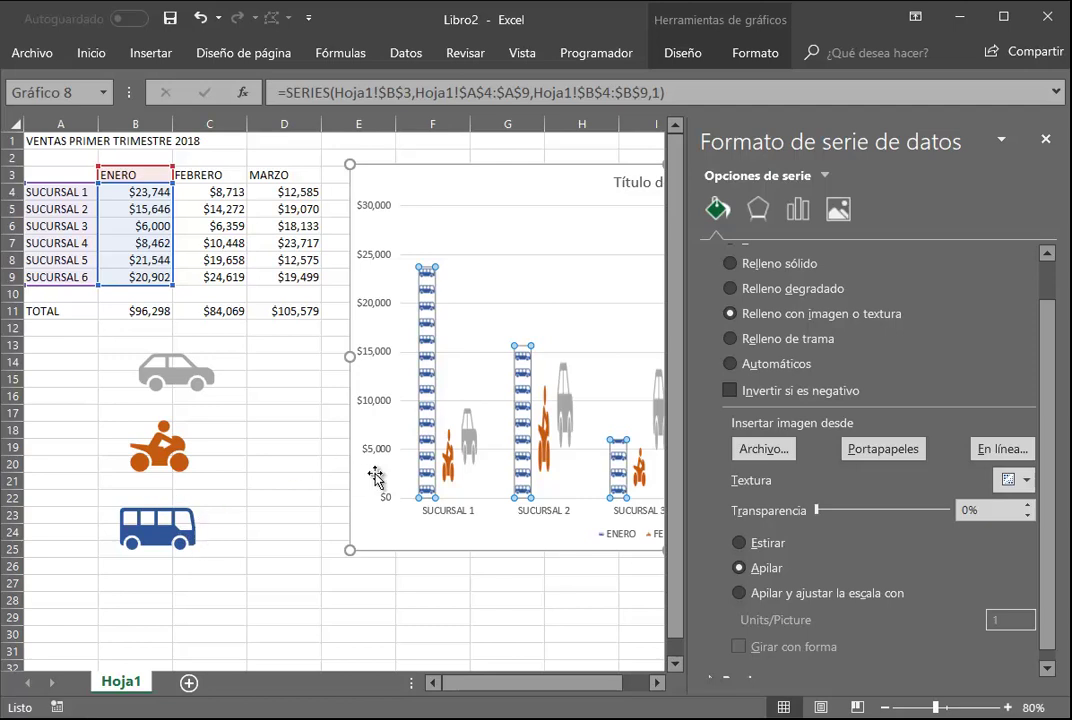
left_click(447, 449)
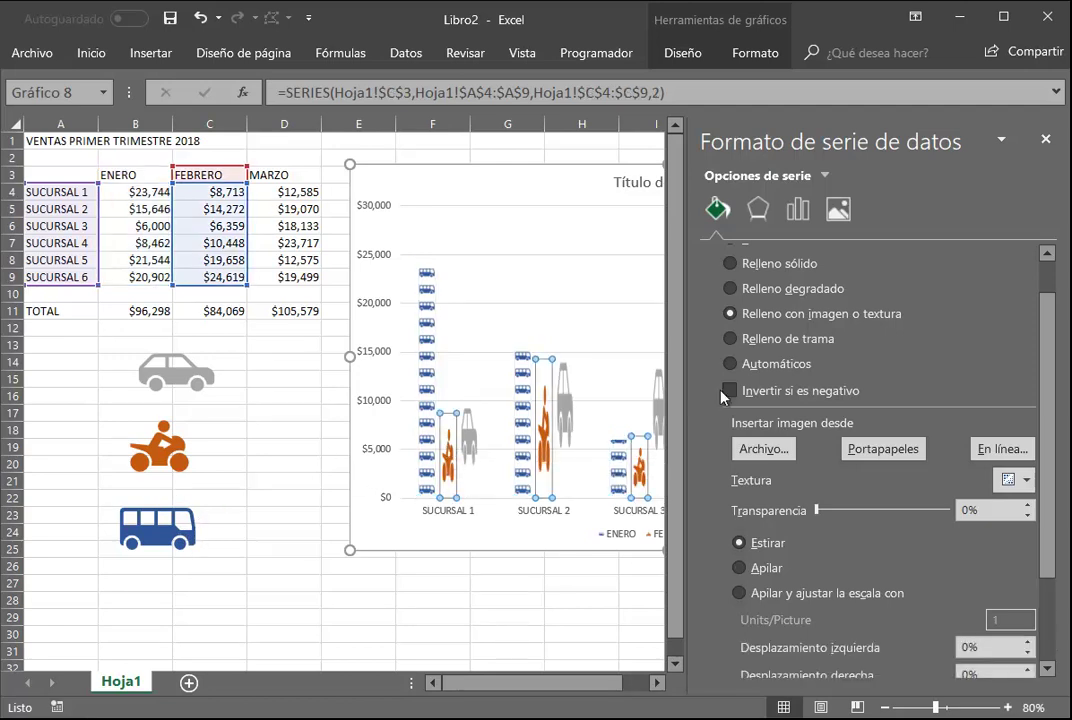
left_click(756, 570)
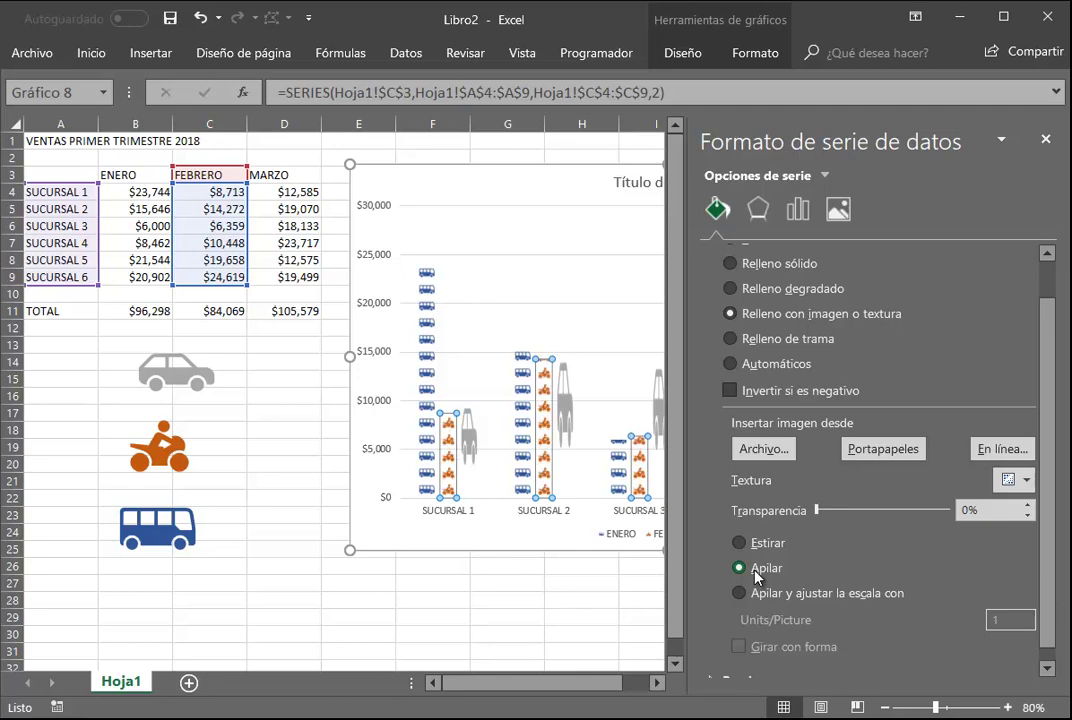
left_click(565, 432)
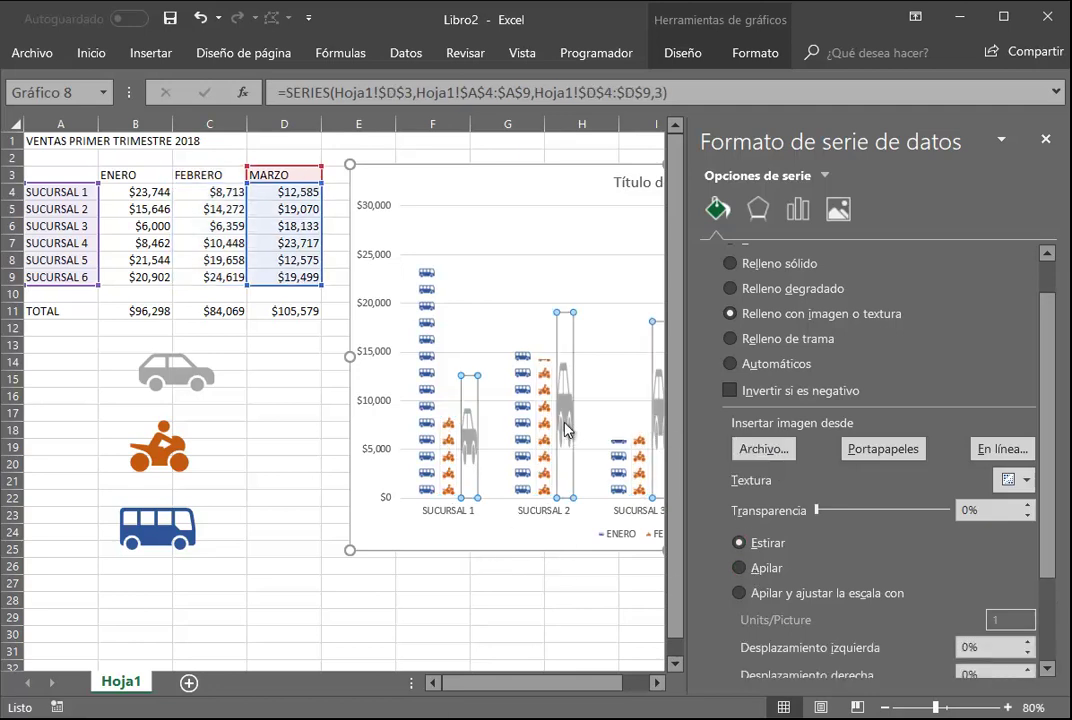
left_click(754, 570)
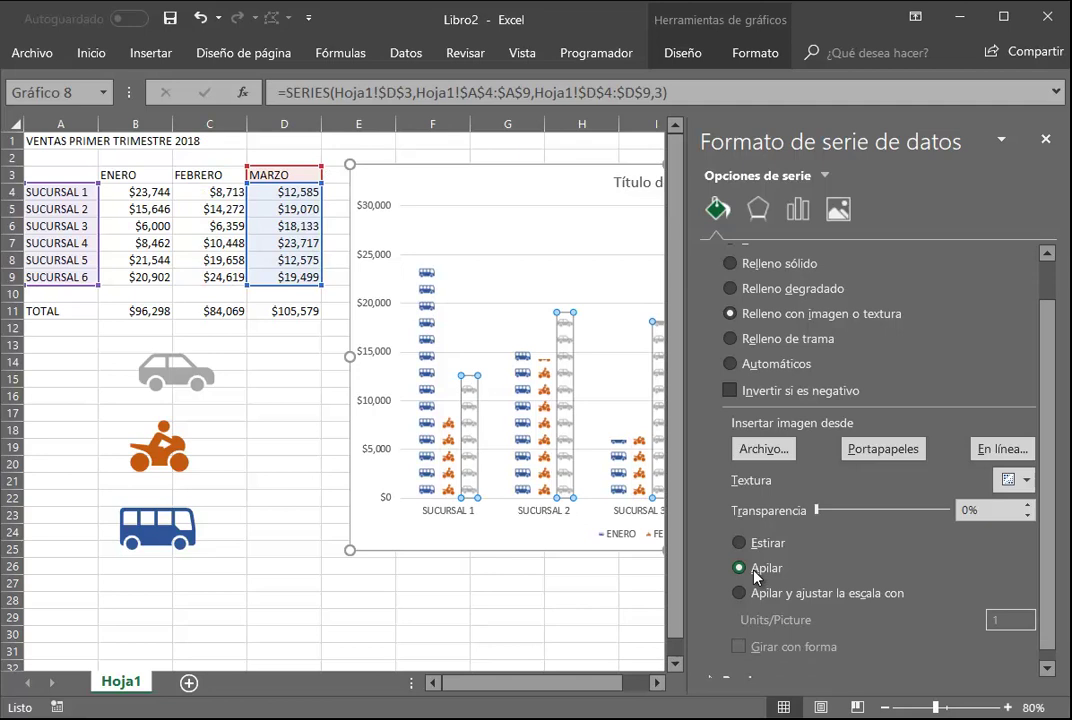
Close the Format Data Series pane and delete the car, motorcycle and bus icons from the sheet
left_click(1045, 141)
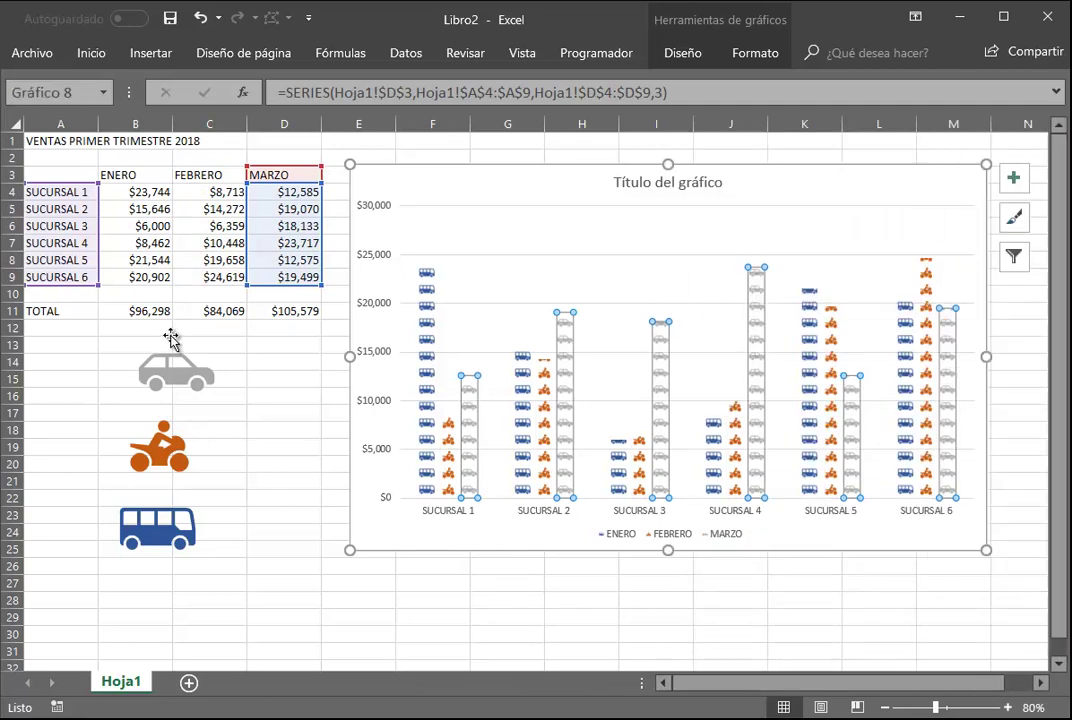
left_click(189, 380)
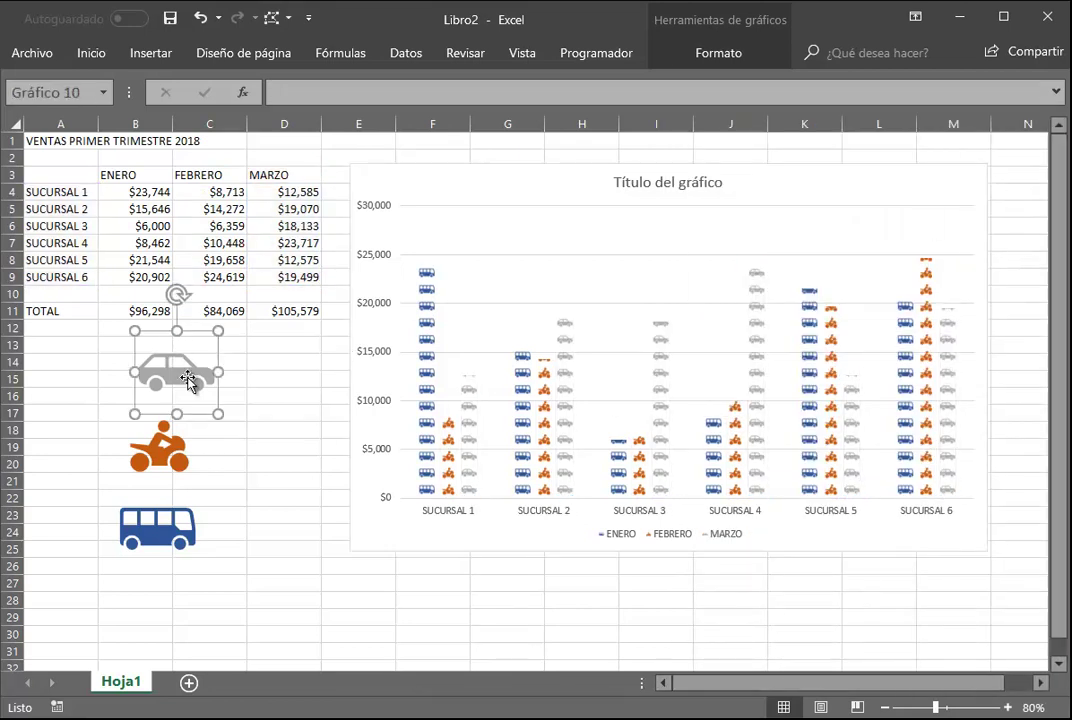
key("Delete")
left_click(148, 476)
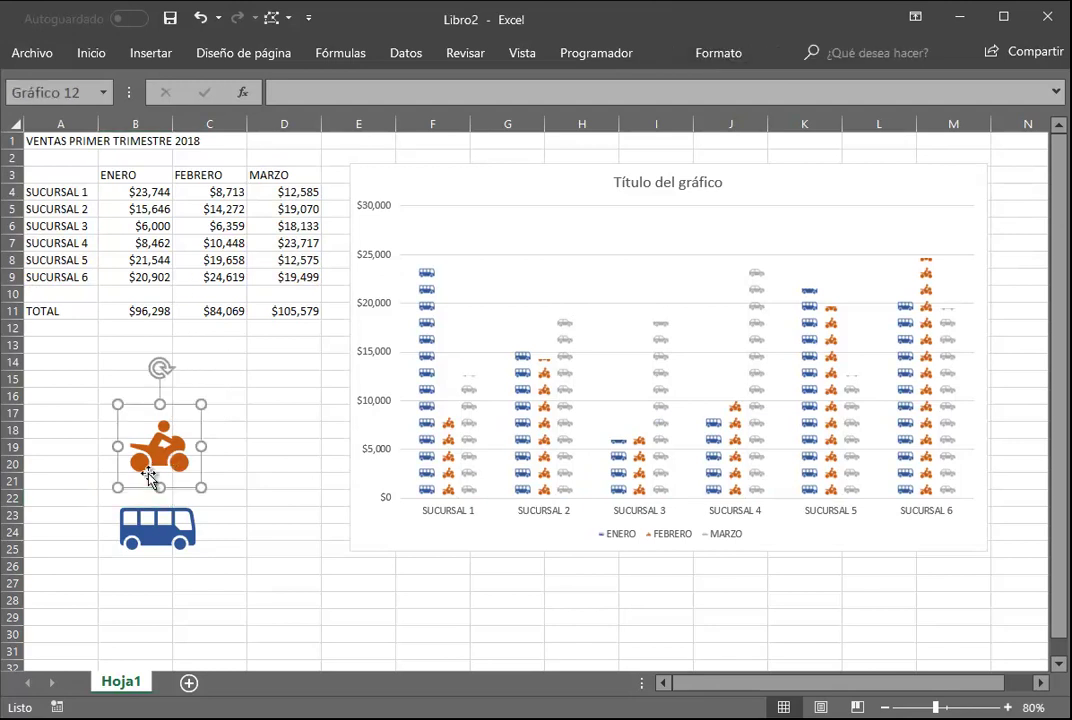
key("Delete")
left_click(167, 527)
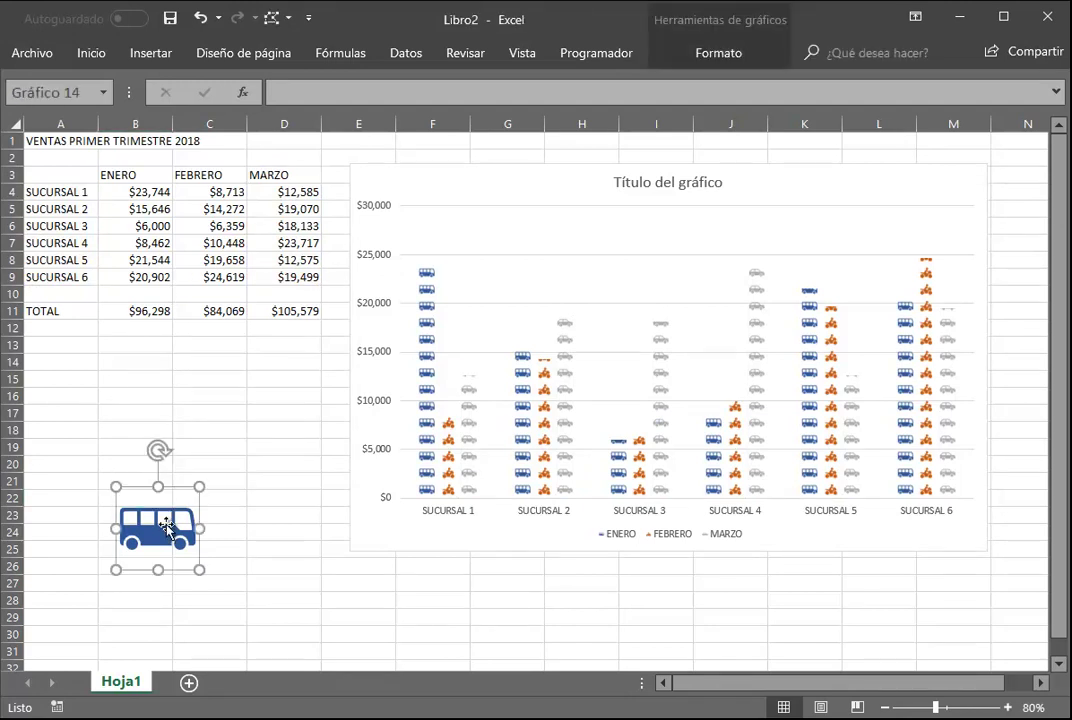
key("Delete")
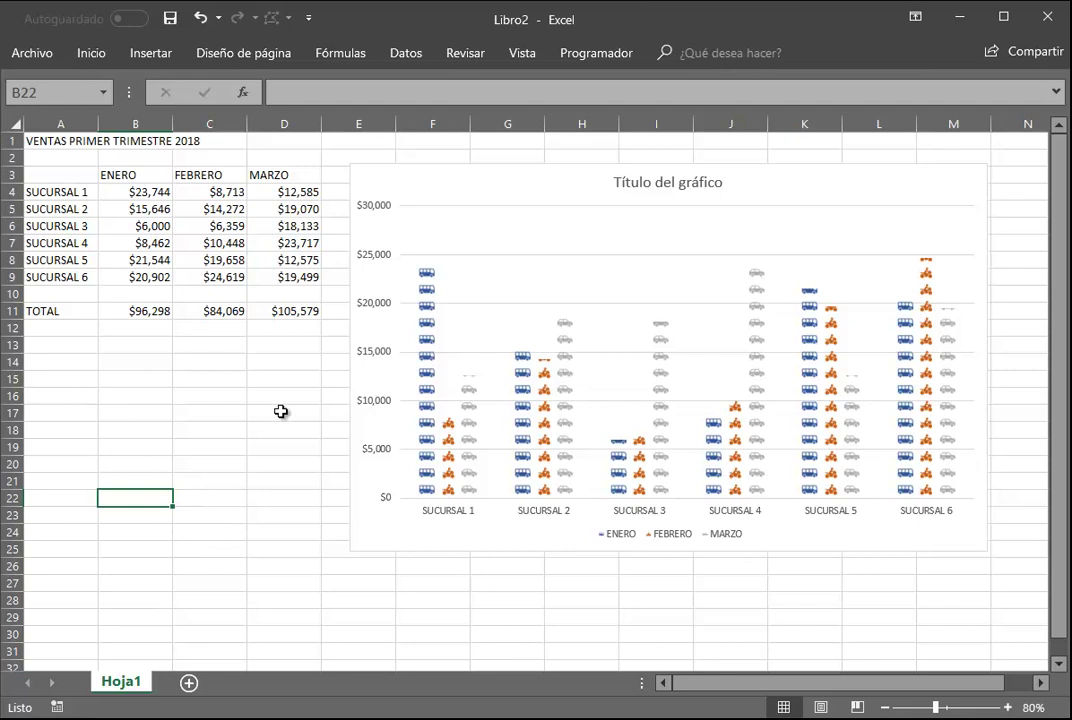
Try entering =A1 directly in the chart title, then dismiss the error and cancel the edit
left_click(653, 184)
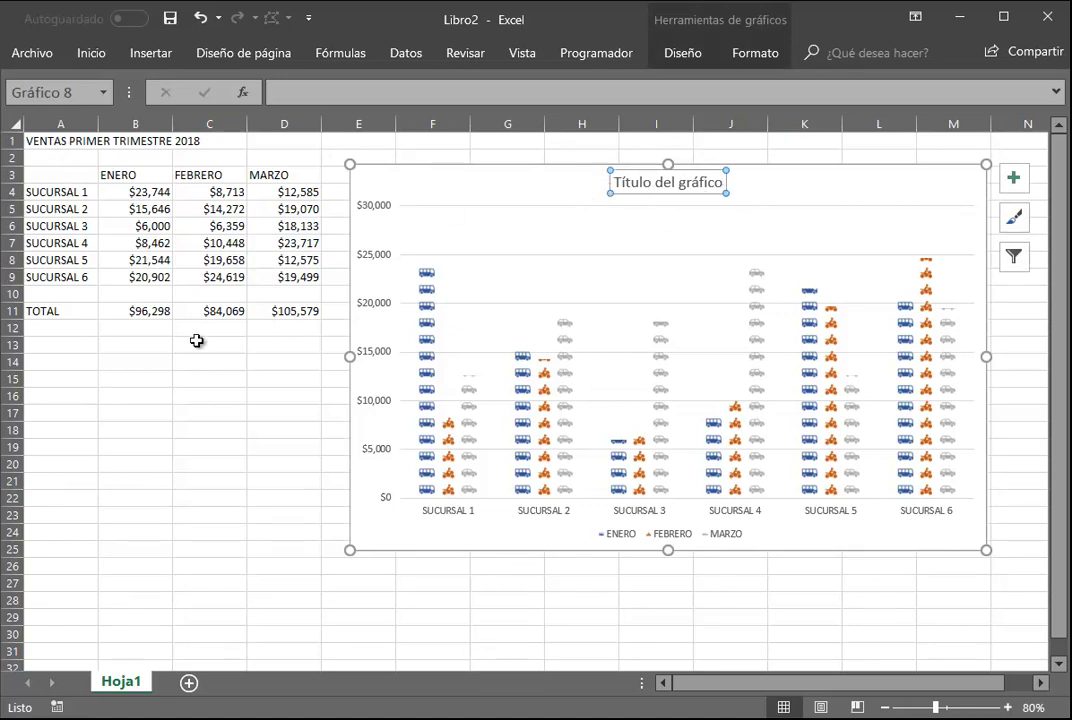
type("=")
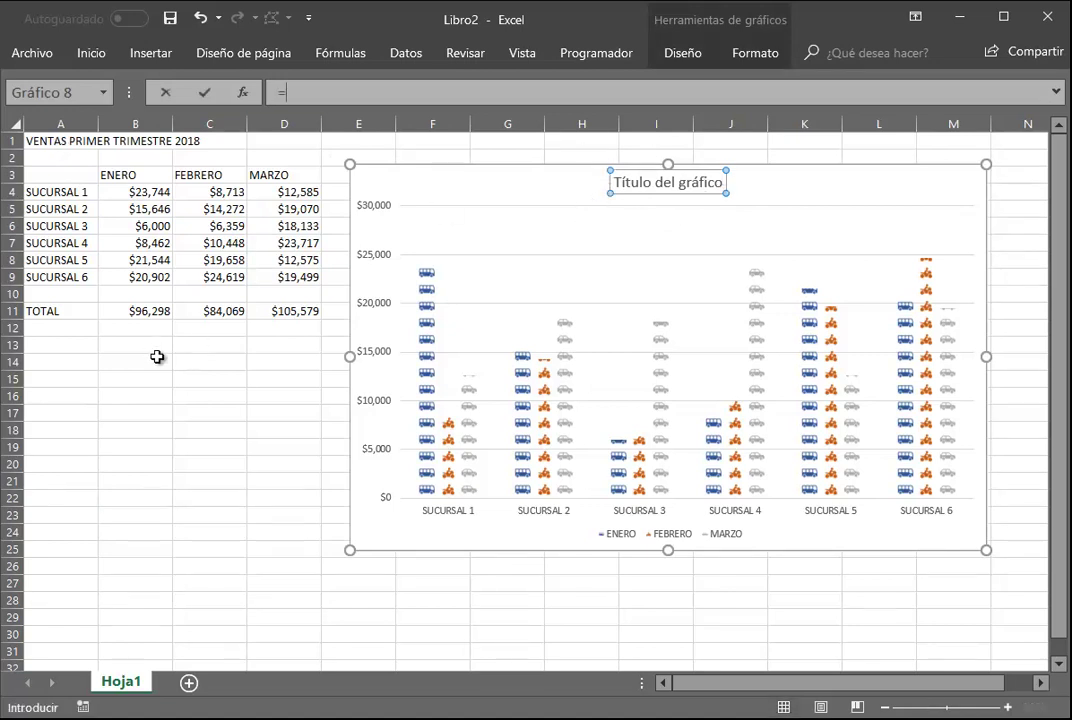
type("A1")
key("Return")
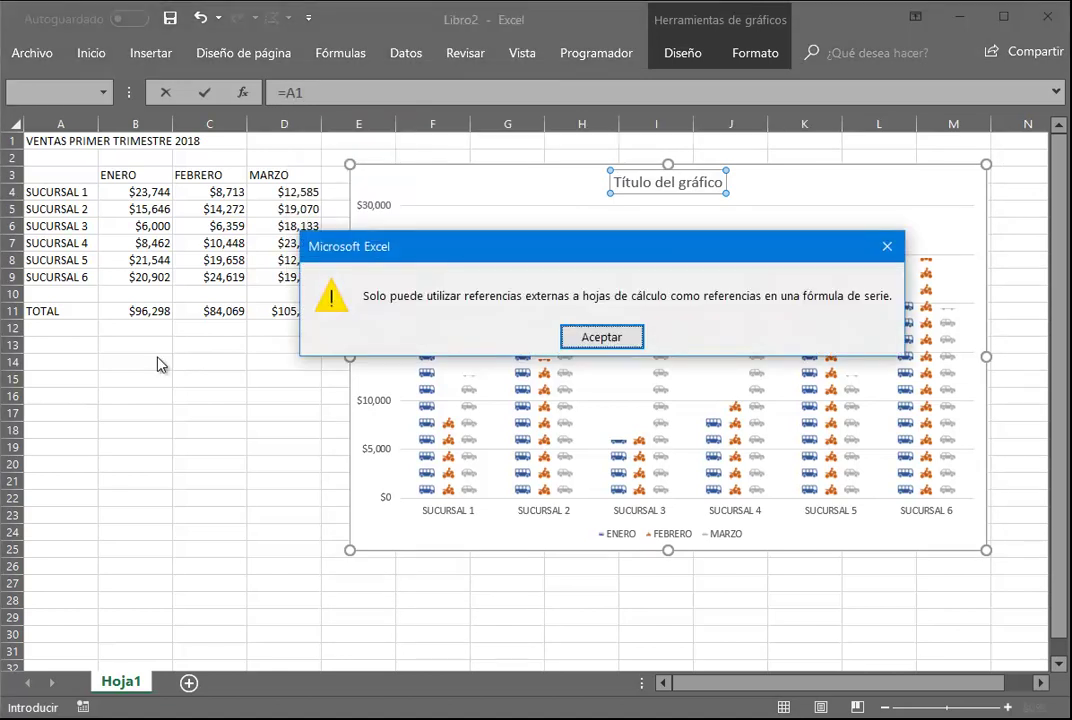
left_click(617, 335)
key("BackSpace")
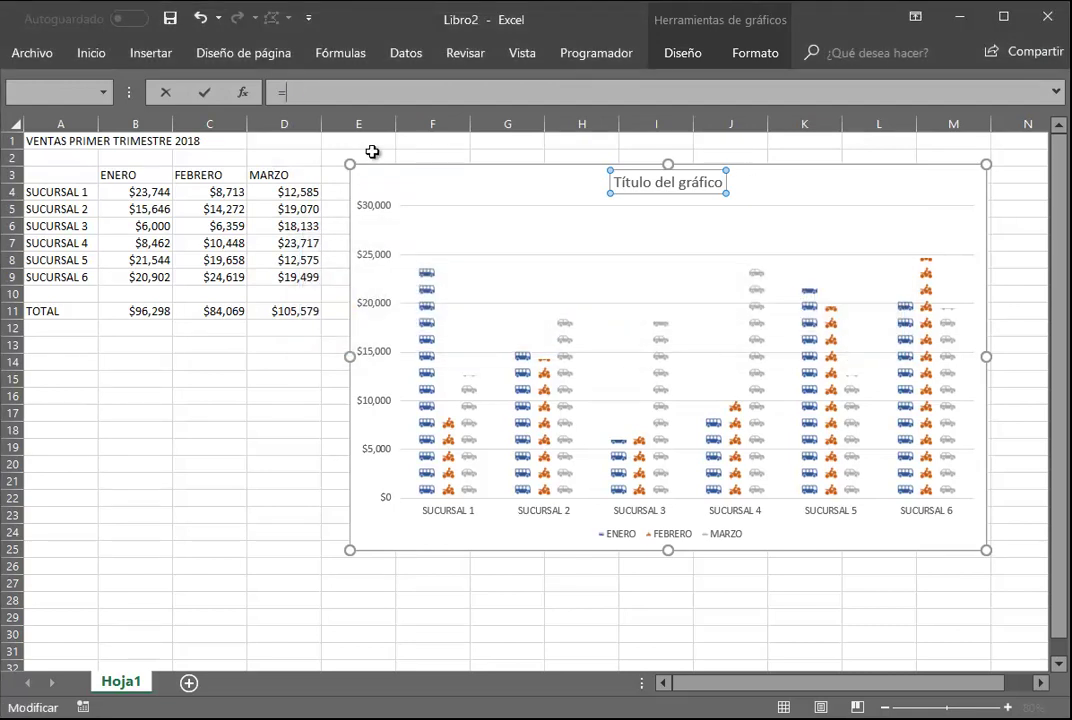
key("Escape")
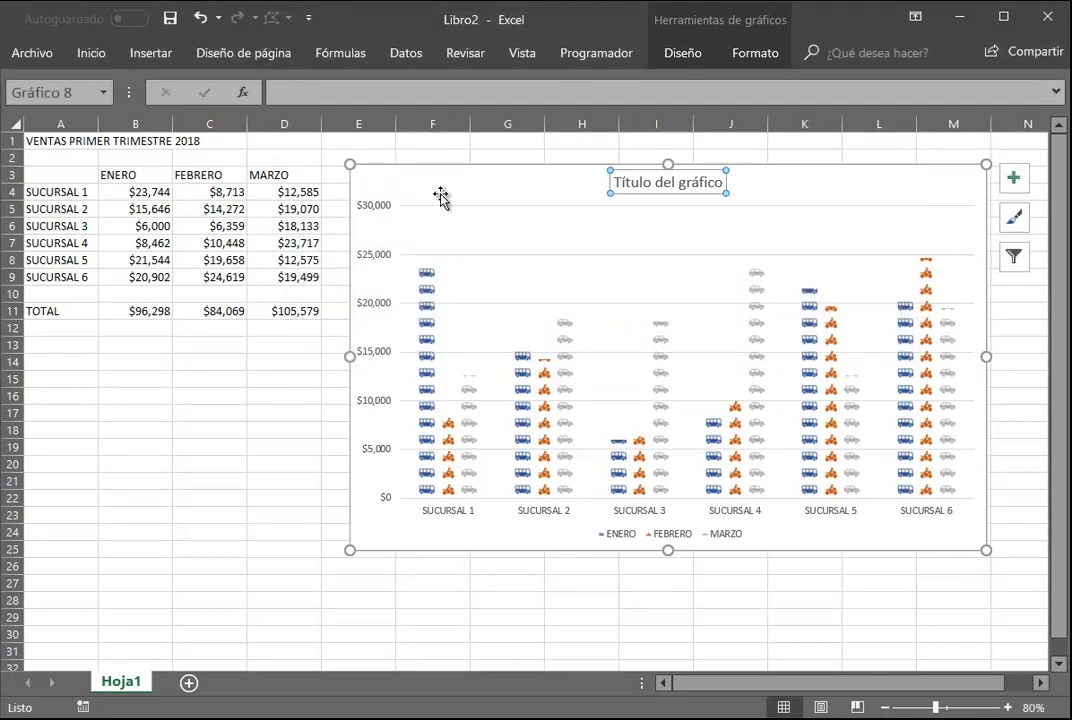
left_click(67, 143)
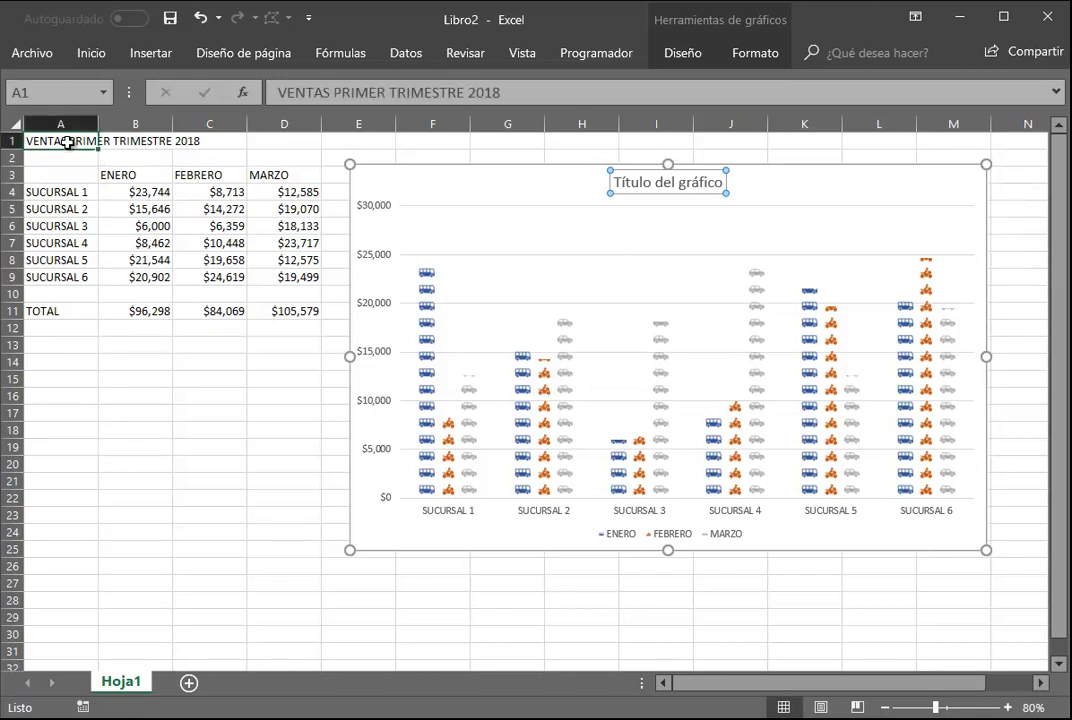
Link the chart title to cell A1 through the formula bar, showing VENTAS PRIMER TRIMESTRE 2018
left_click(694, 190)
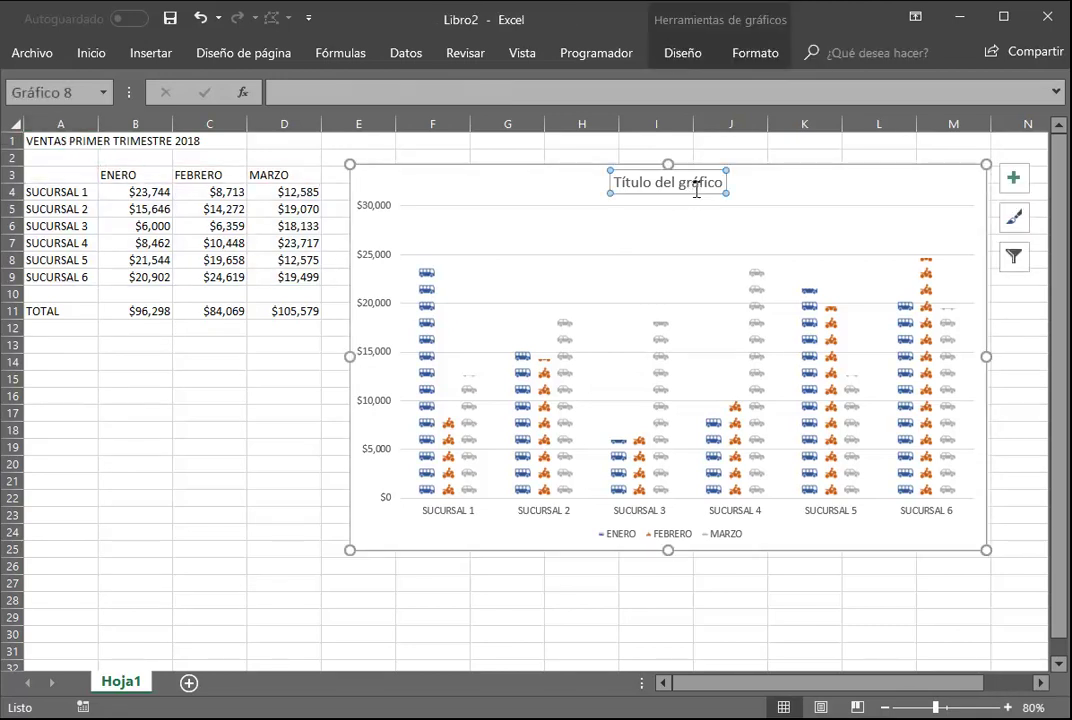
left_click(316, 91)
type("=")
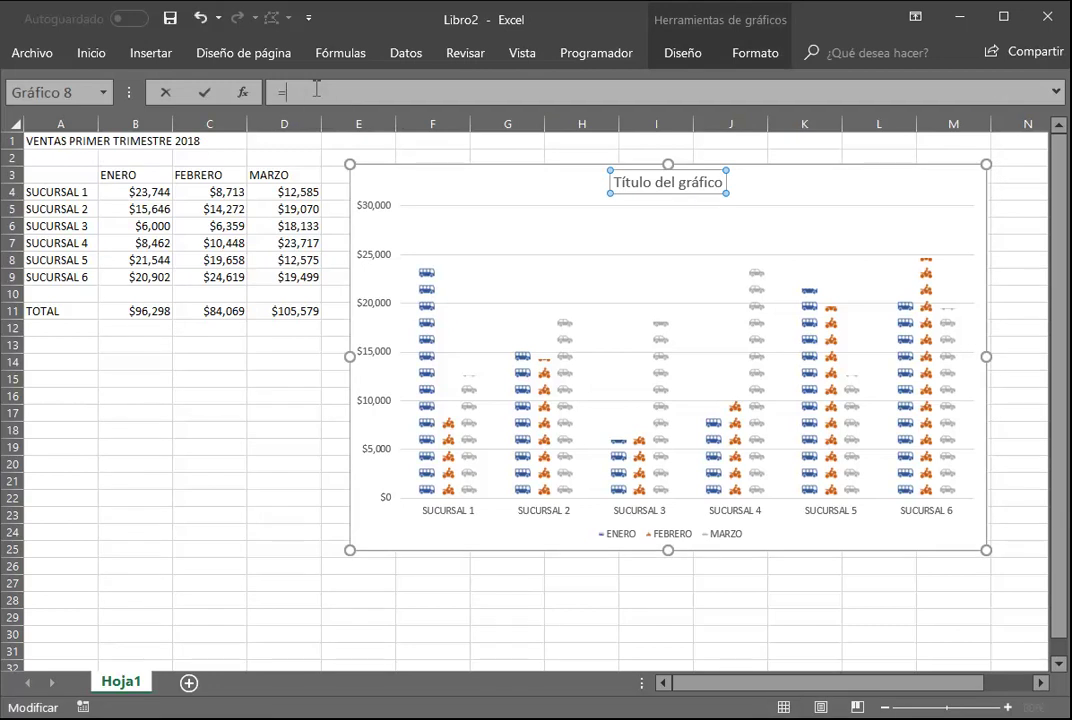
left_click(47, 138)
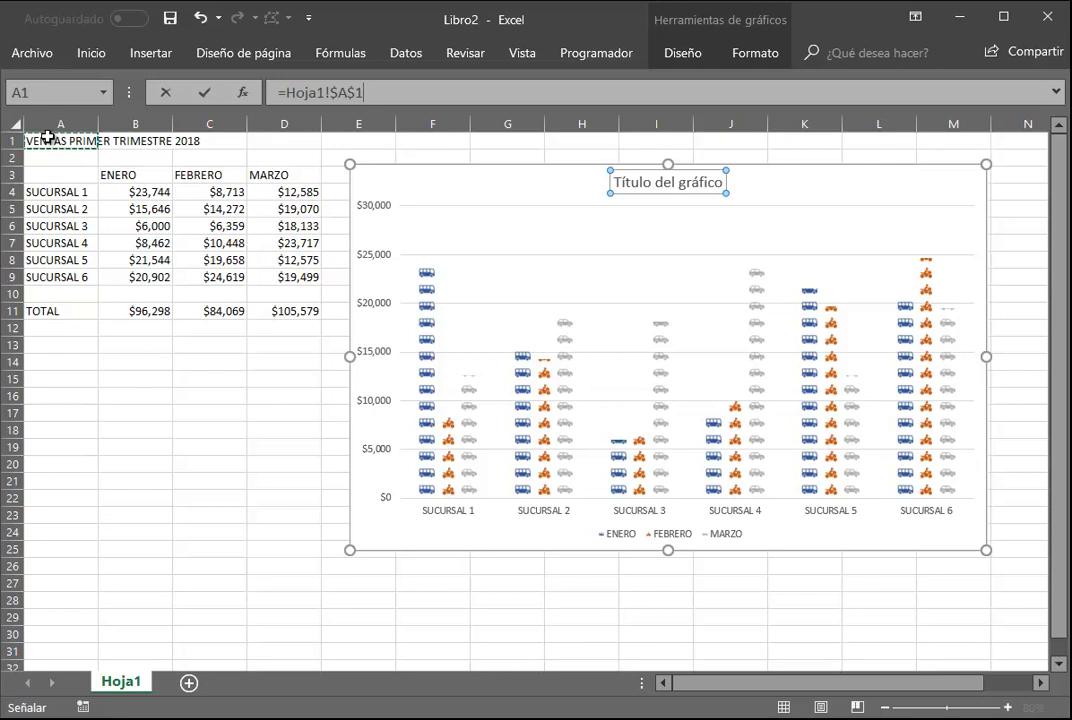
key("Return")
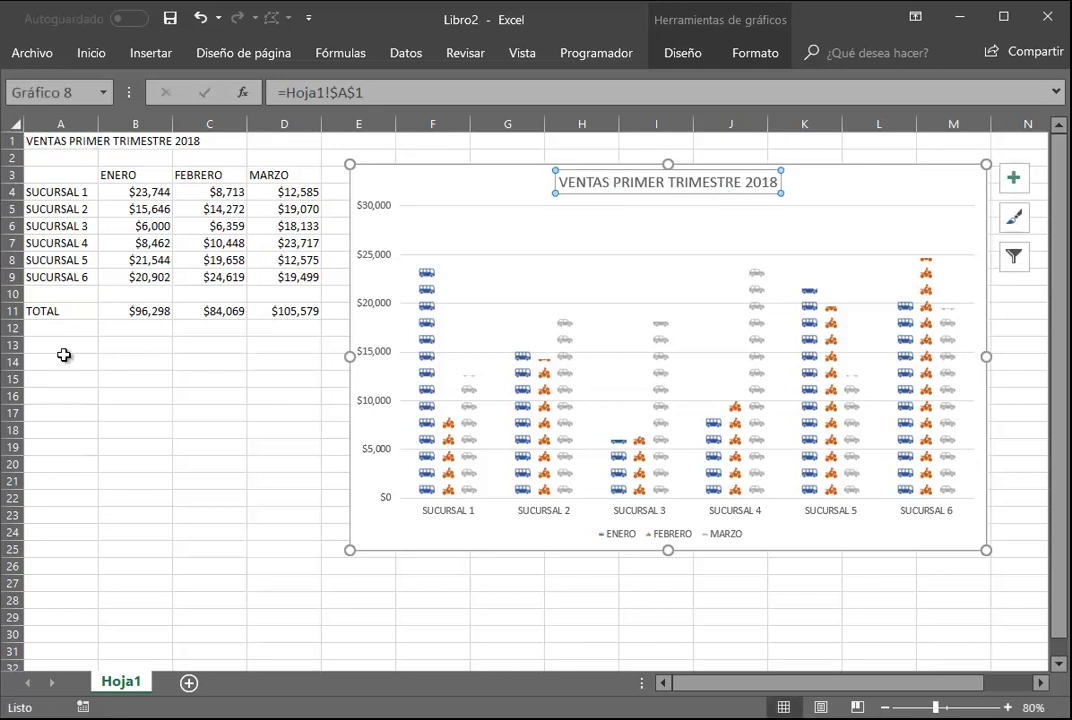
left_click(72, 327)
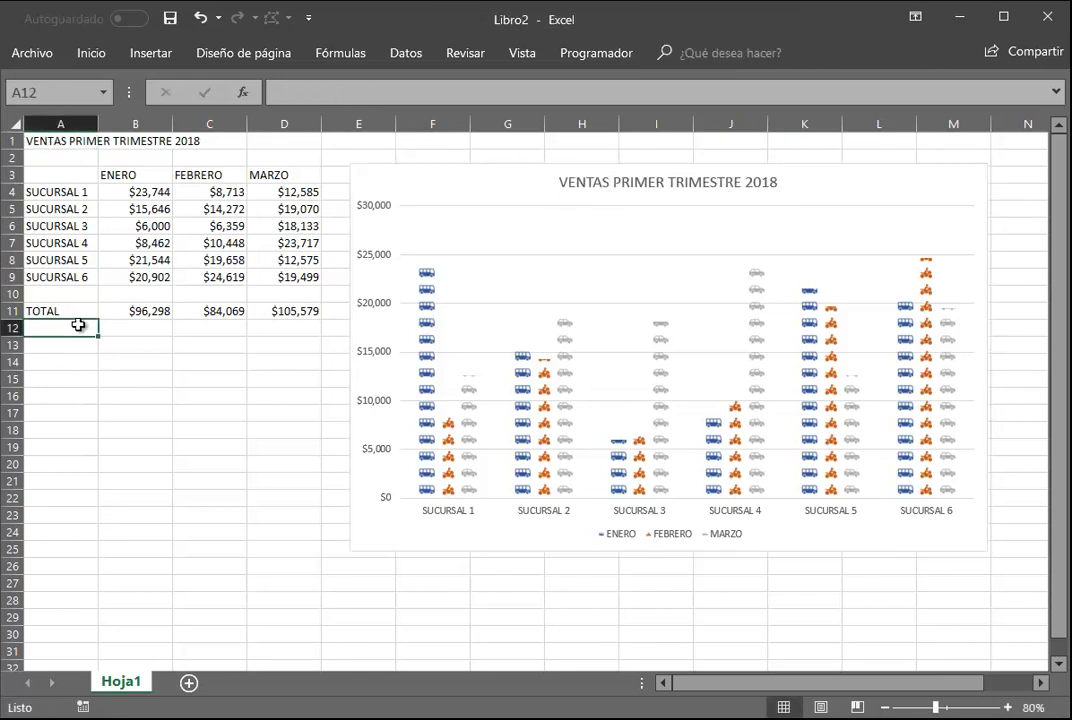
Type test text 'SKJFDS' into cell A1, then undo the change
left_click(77, 139)
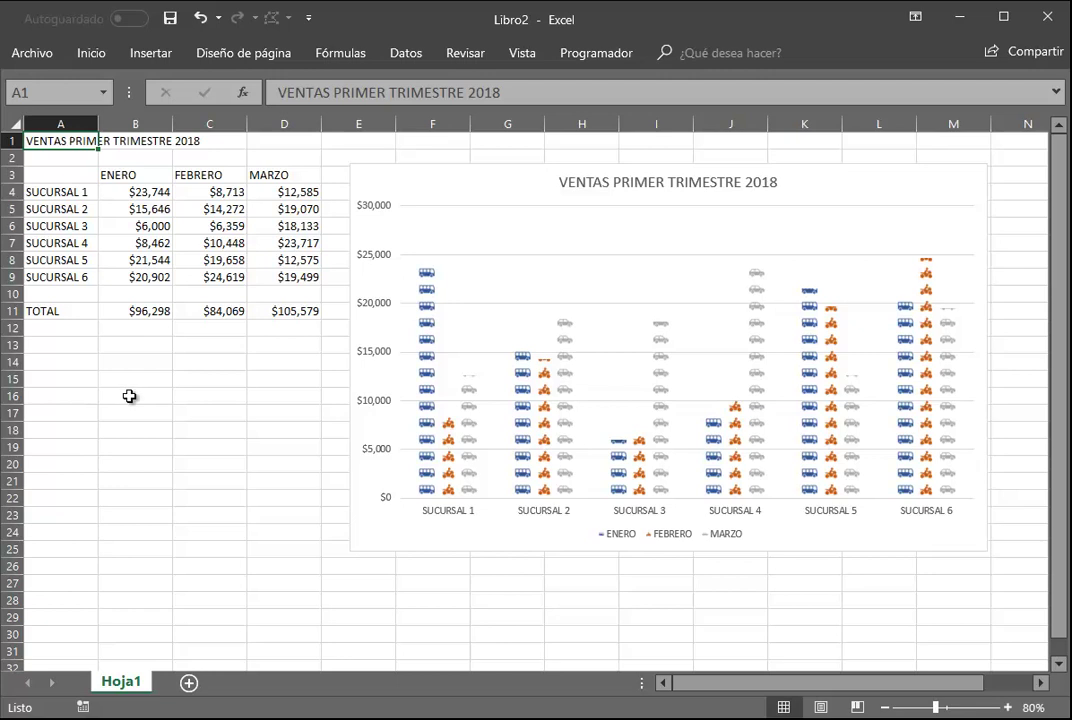
type("SKJFDS")
key("Return")
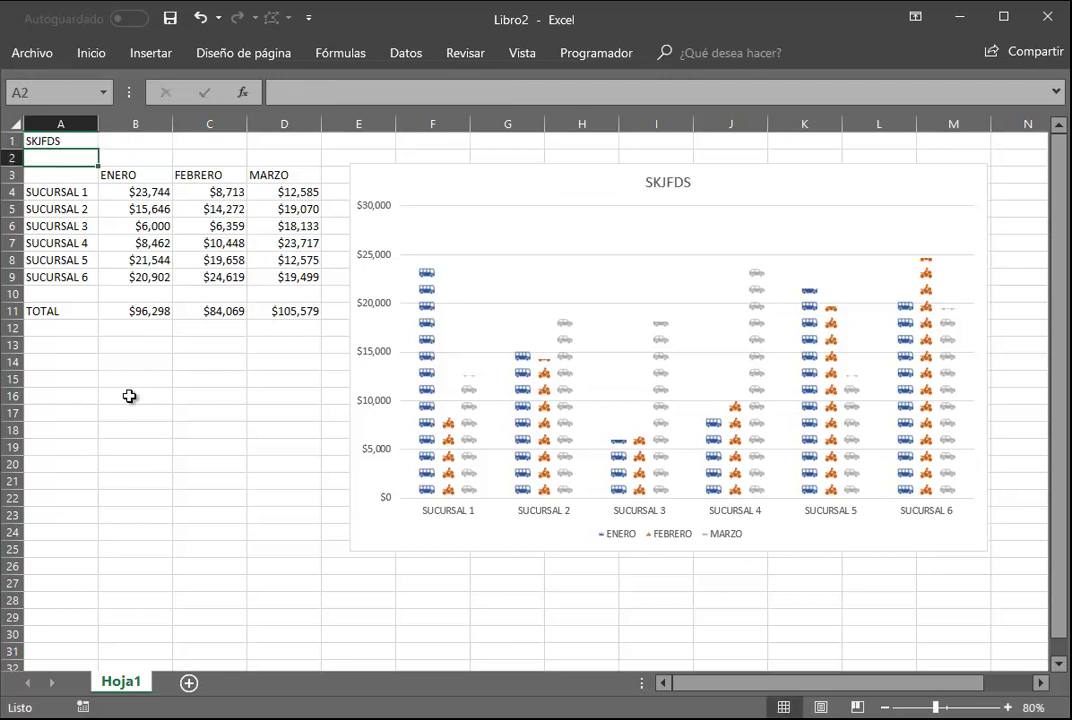
key("ctrl+z")
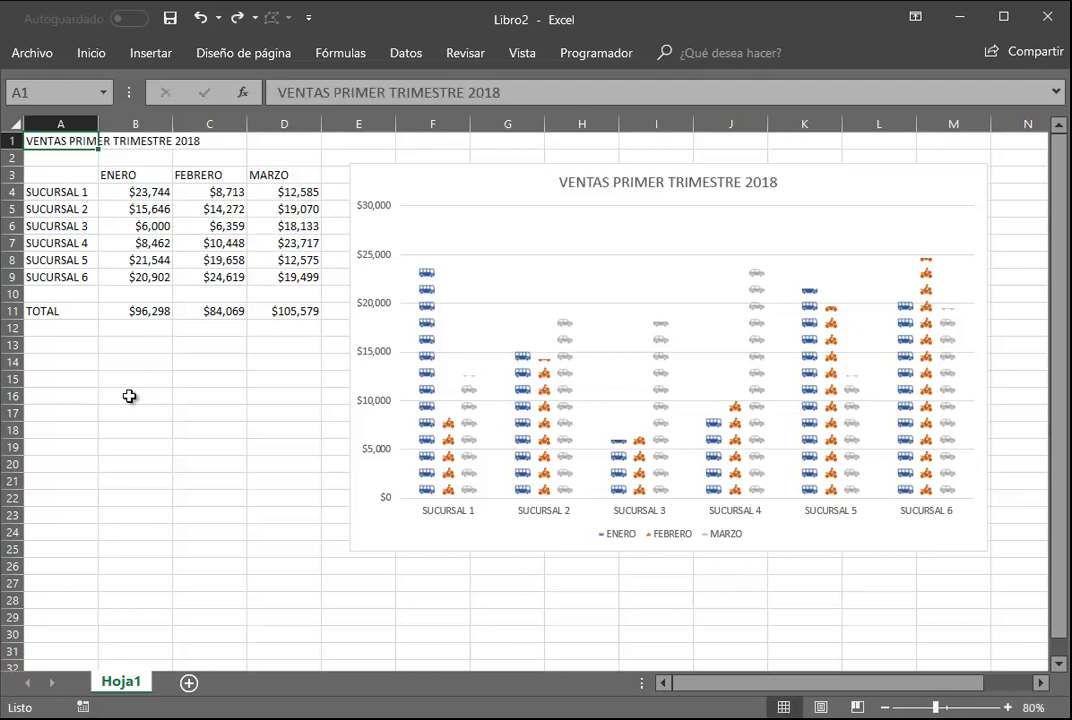
Enter 30000 as SUCURSAL 3's ENERO sales in B6 and show the Selection pane
left_click(145, 228)
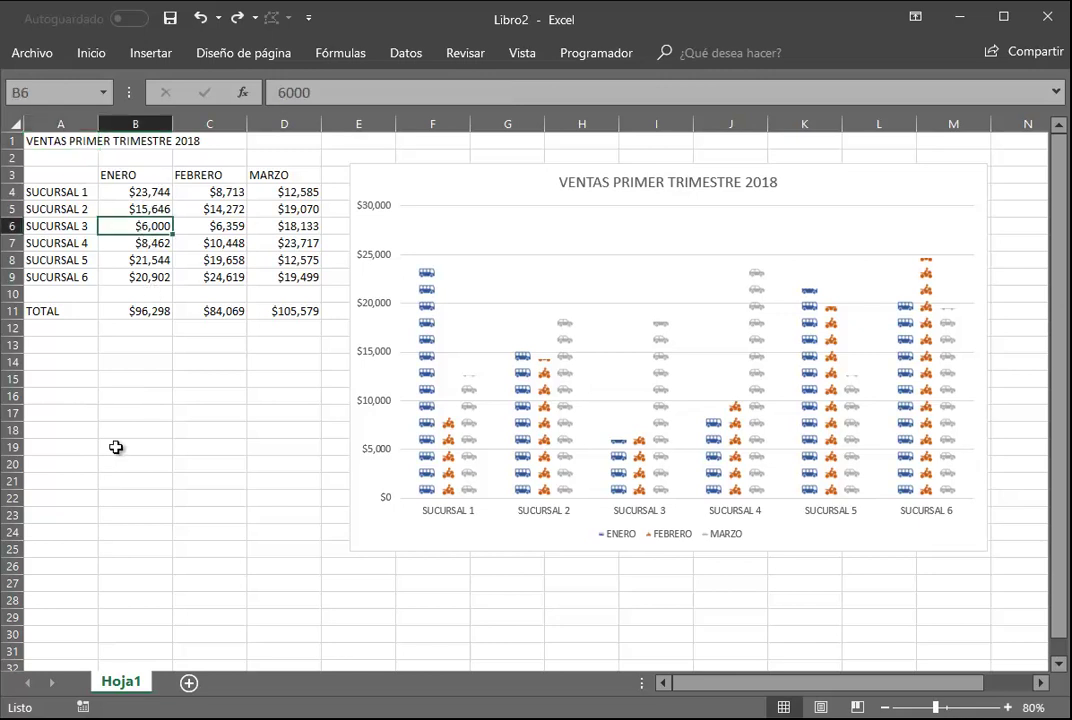
type("30")
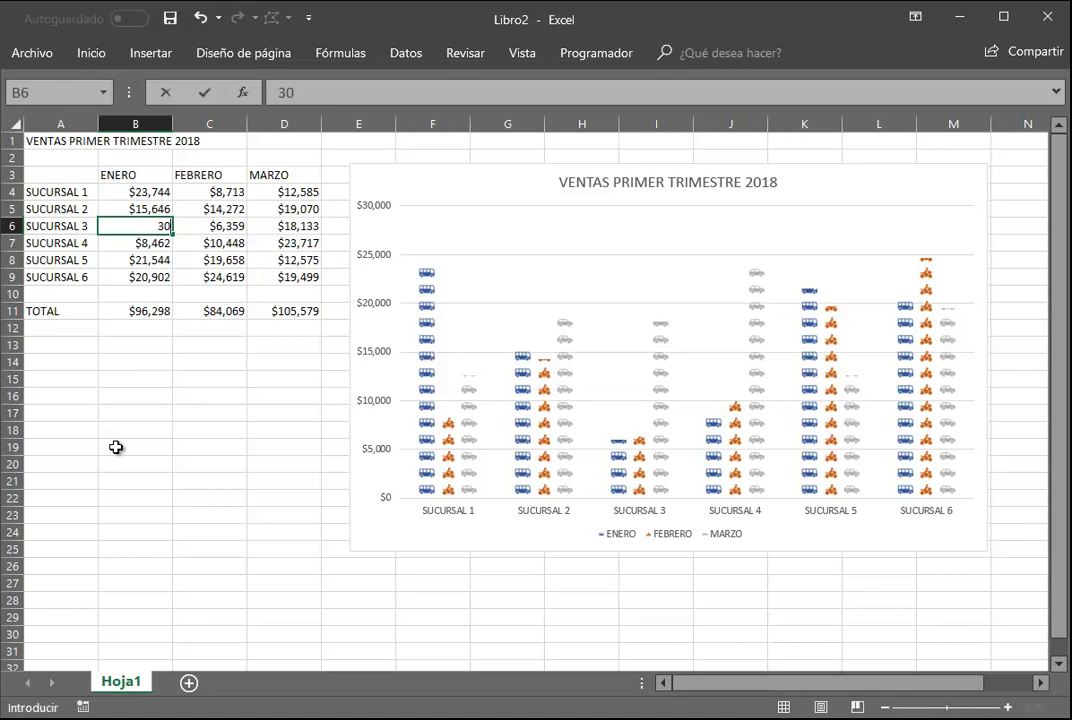
type("$30,000")
key("Return")
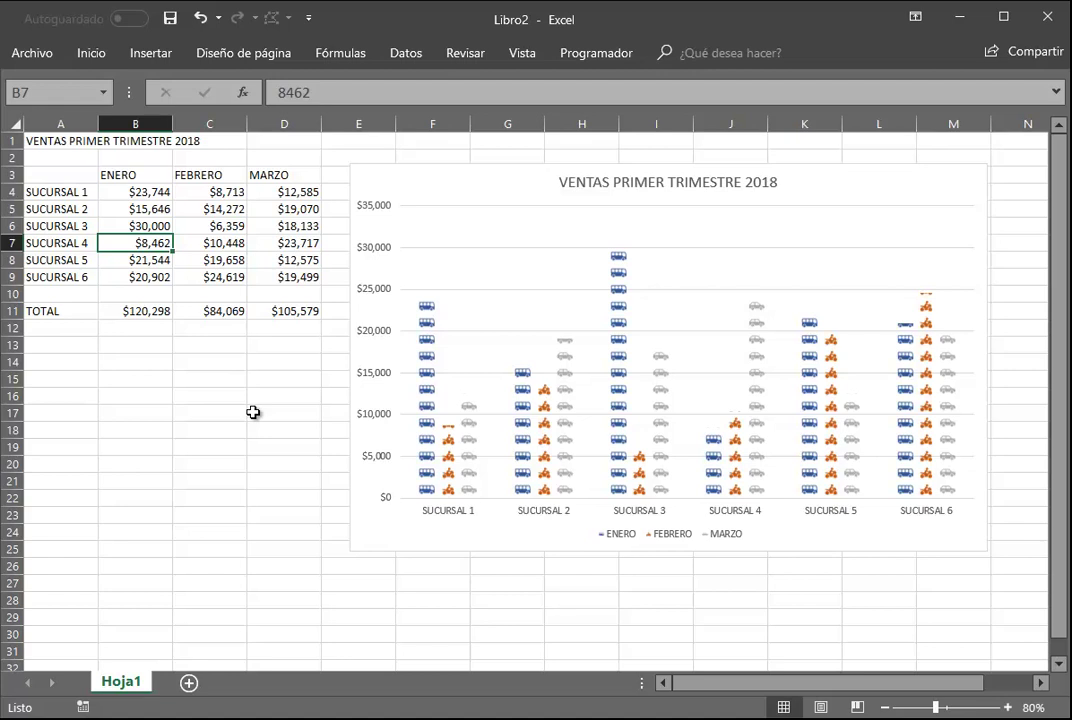
key("alt+F10")
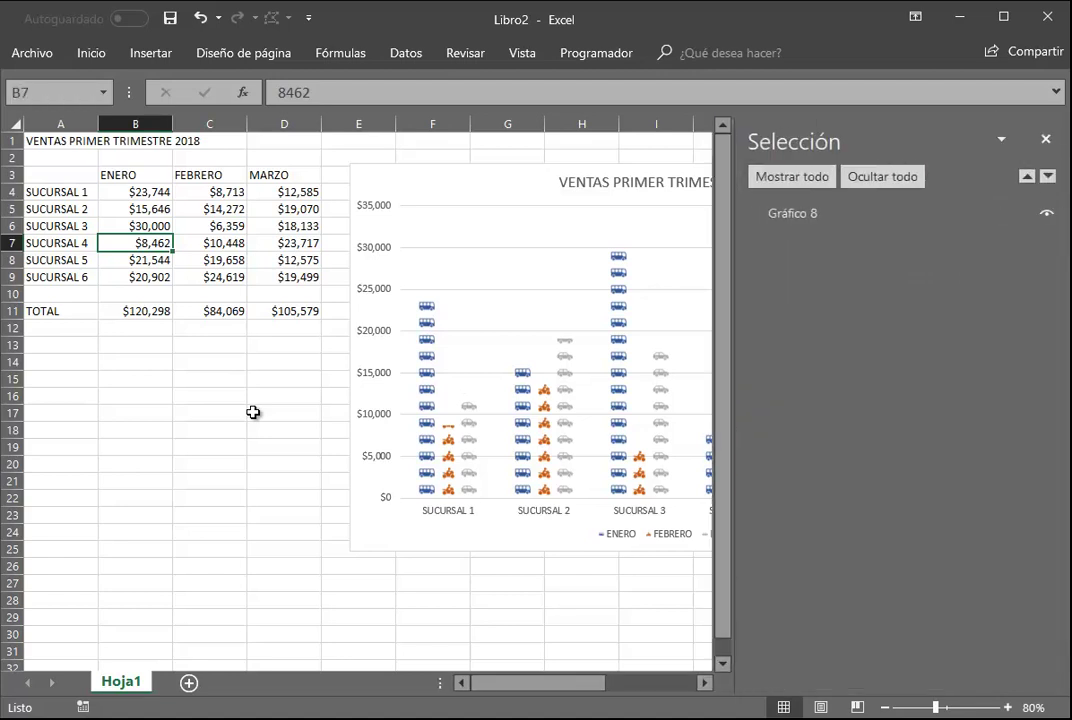